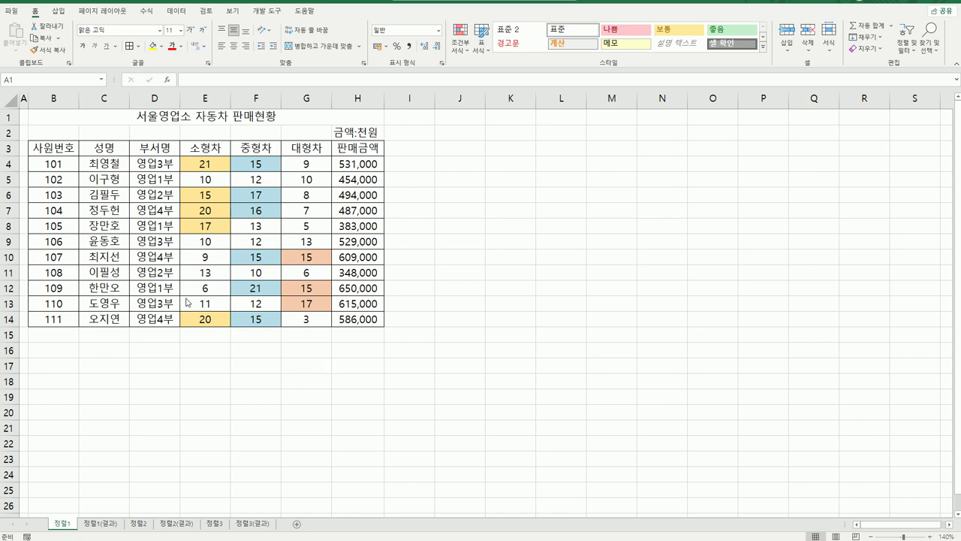
Examine the 부서명 and 중형차 columns, the title, the unit label and the data range B3:H14 of the car sales table
click(160, 148)
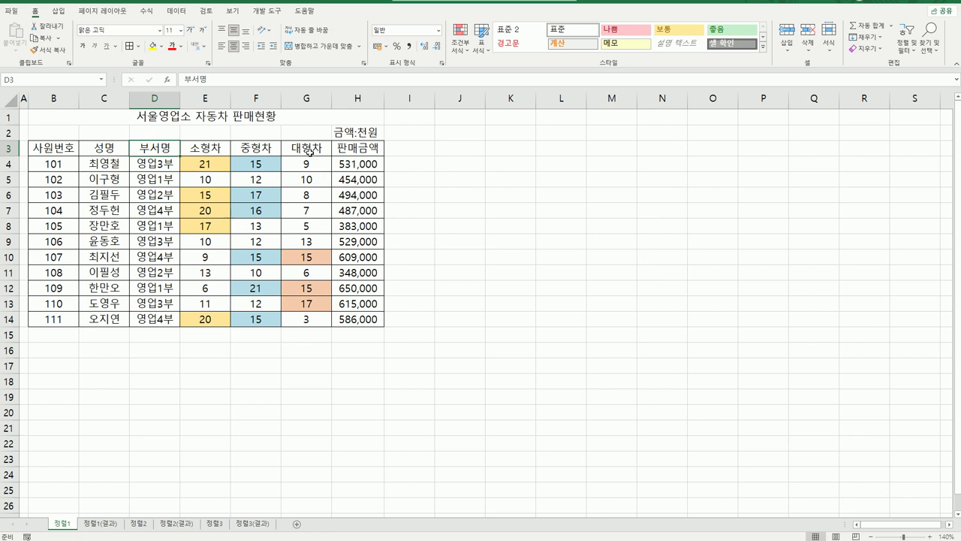
click(260, 147)
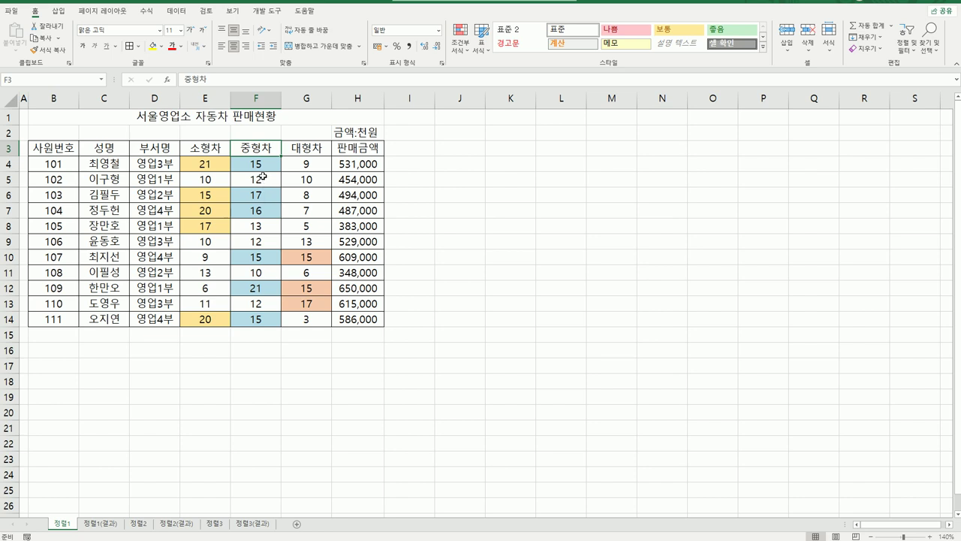
click(257, 161)
click(255, 208)
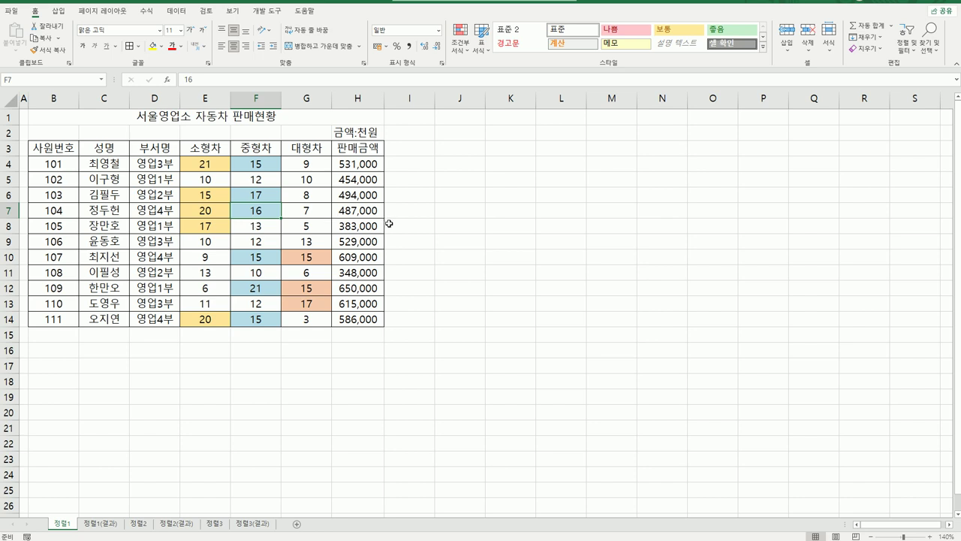
click(427, 276)
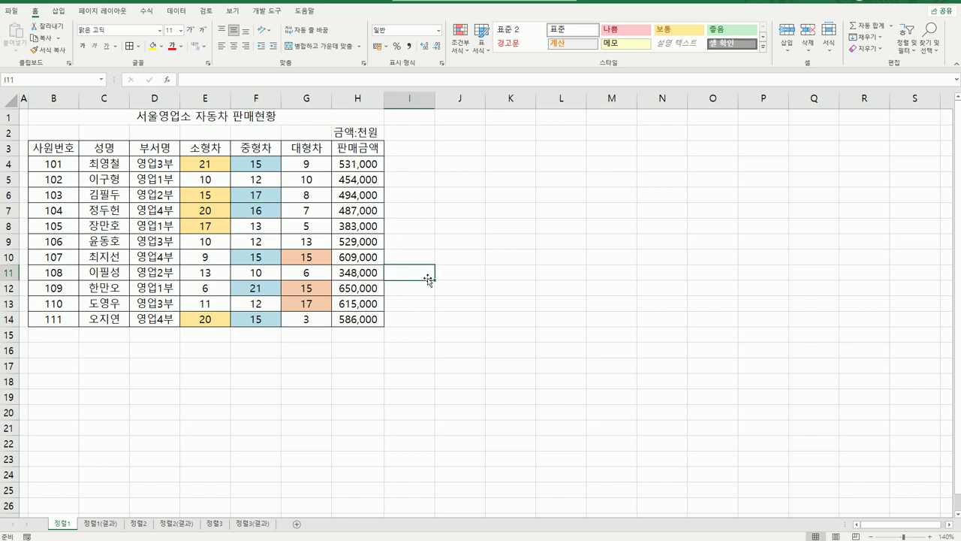
click(153, 116)
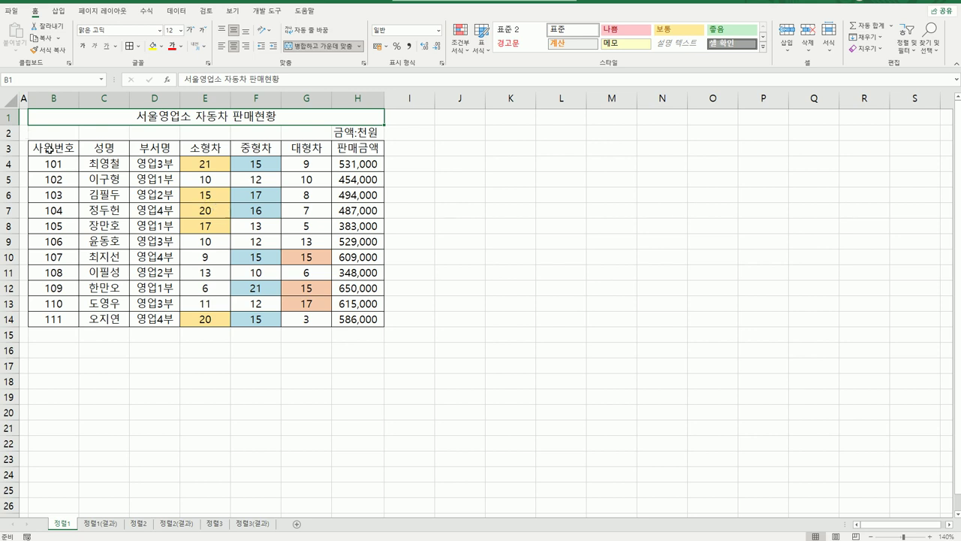
mouse_move(48, 148)
mouse_down()
mouse_move(205, 179)
mouse_move(343, 319)
mouse_up()
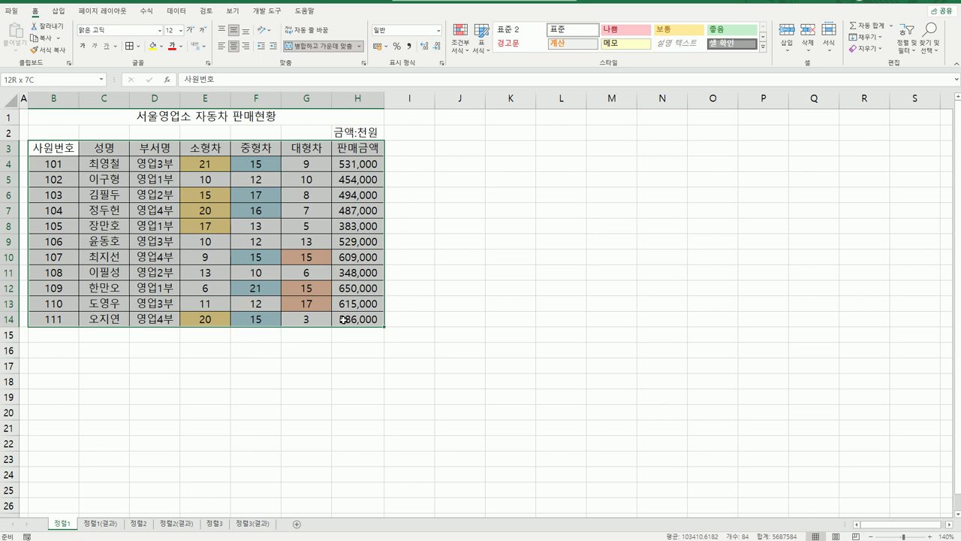
click(361, 135)
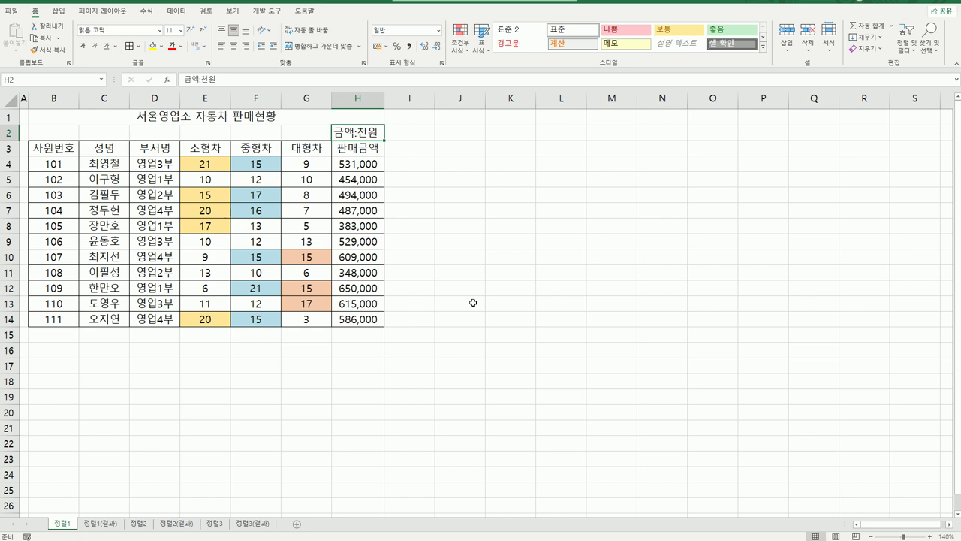
Try to sort the car sales table in ascending order by 부서명 from a single selected header cell
click(170, 153)
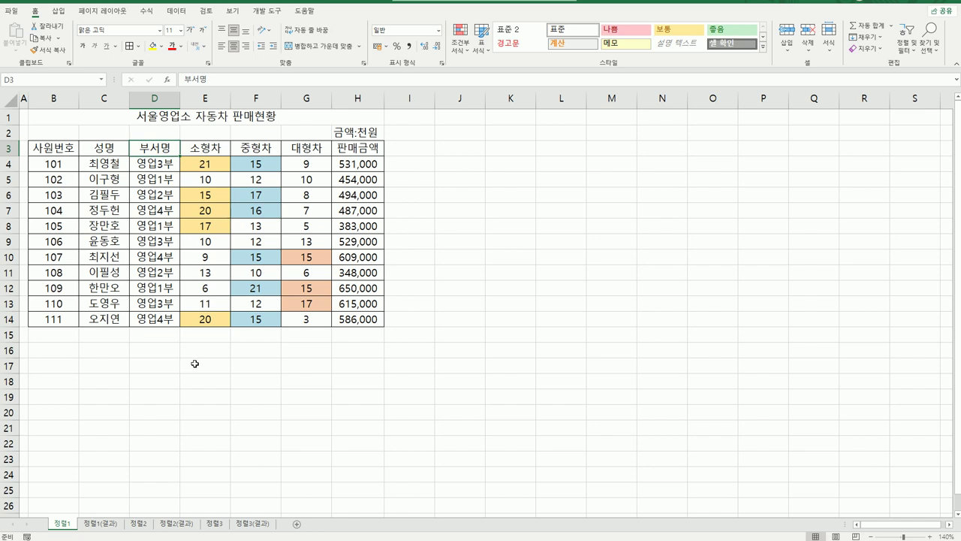
click(175, 12)
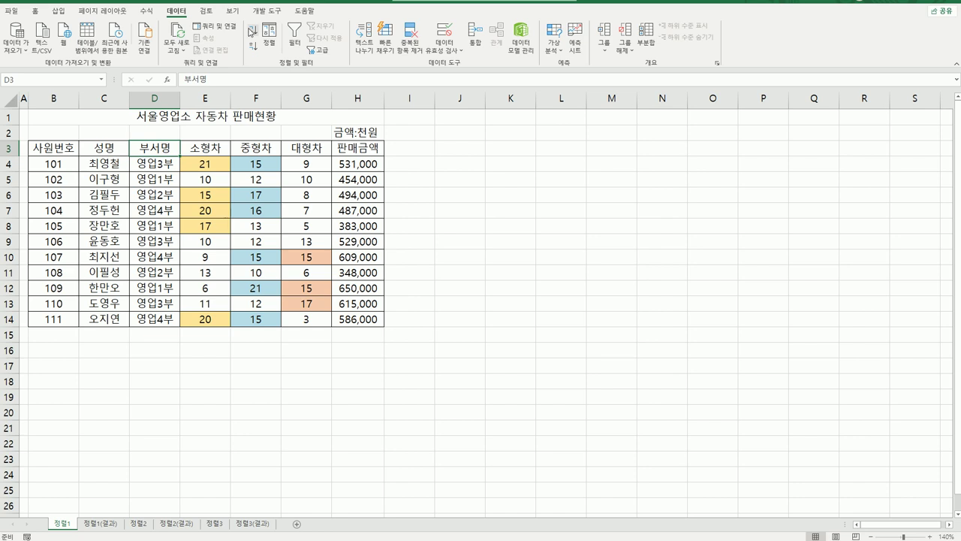
click(253, 30)
drag(50, 412, 584, 217)
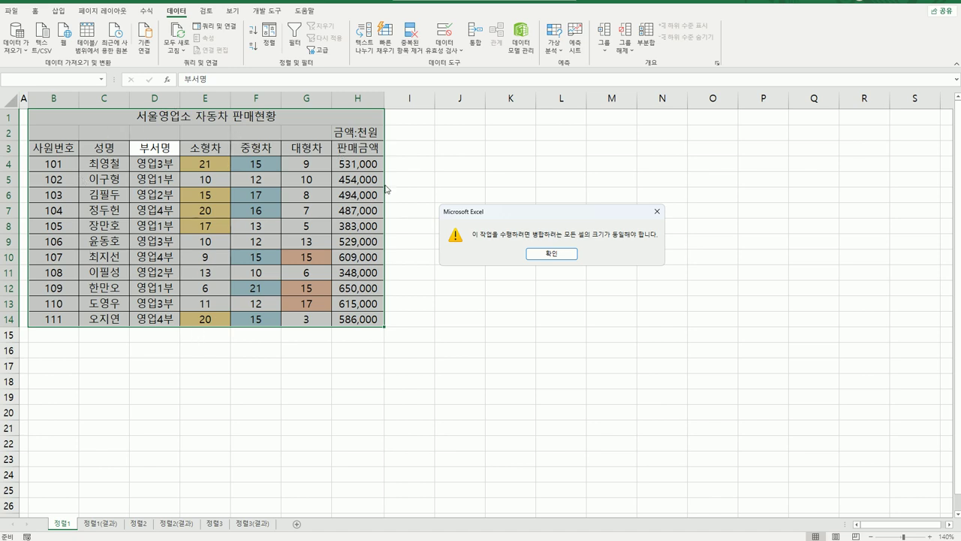
click(556, 254)
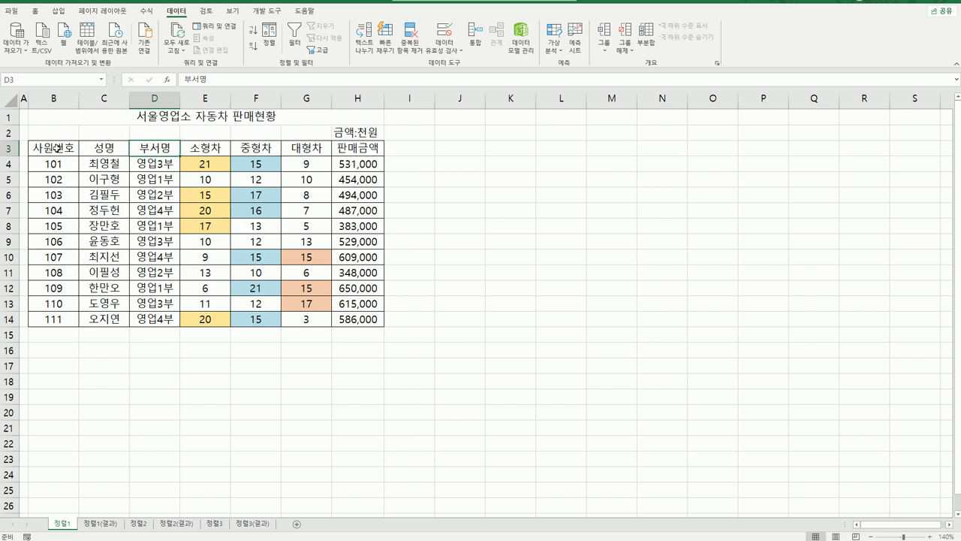
Start a custom sort of B3:H14 with 부서명 as the first sort column, on cell values in ascending order
drag(54, 148, 363, 318)
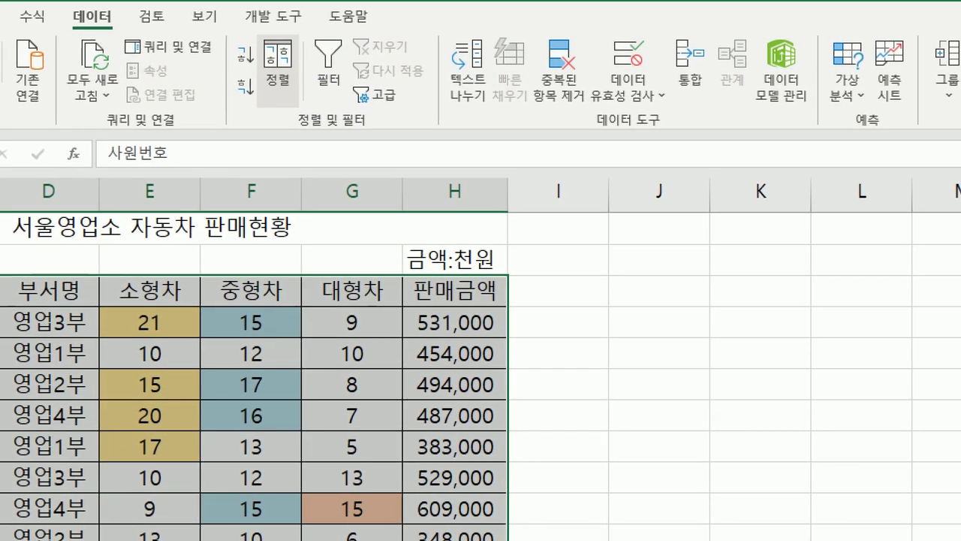
mouse_move(104, 25)
mouse_down()
mouse_move(66, 22)
mouse_move(113, 39)
mouse_move(96, 44)
mouse_up()
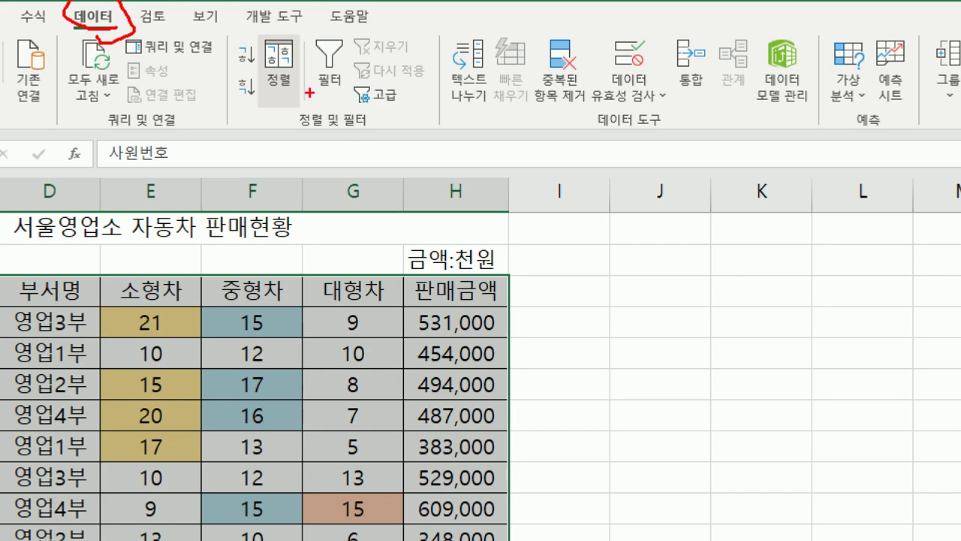
mouse_move(314, 94)
mouse_down()
mouse_move(272, 36)
mouse_move(285, 98)
mouse_up()
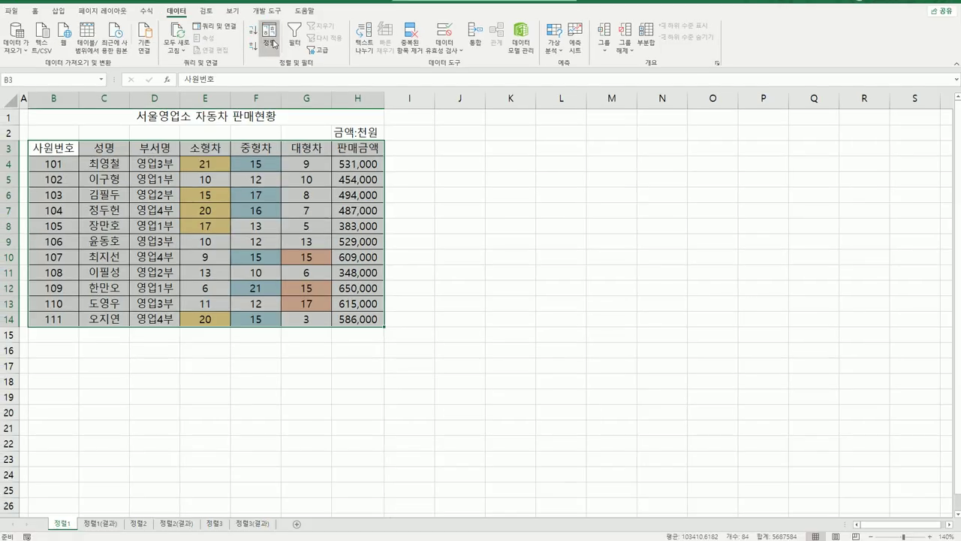
click(273, 44)
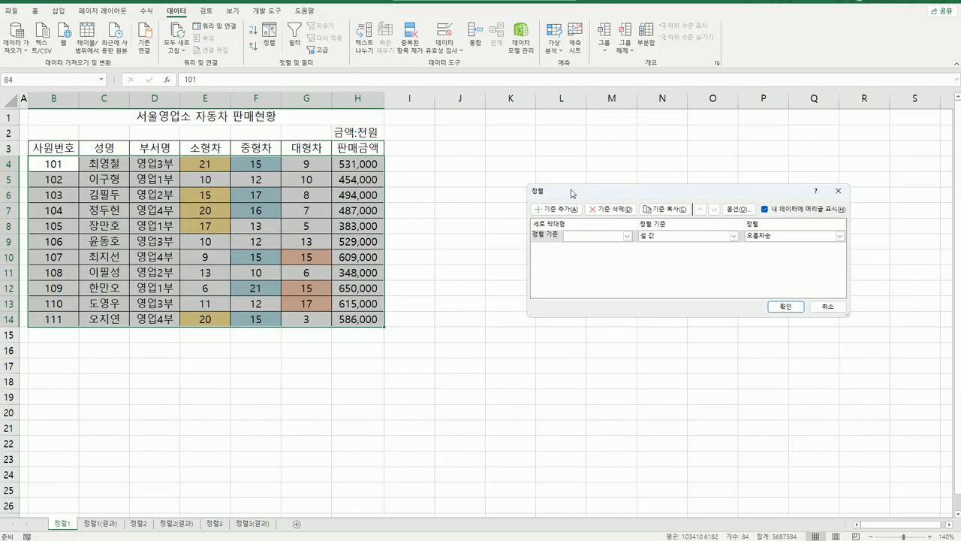
drag(574, 194, 447, 164)
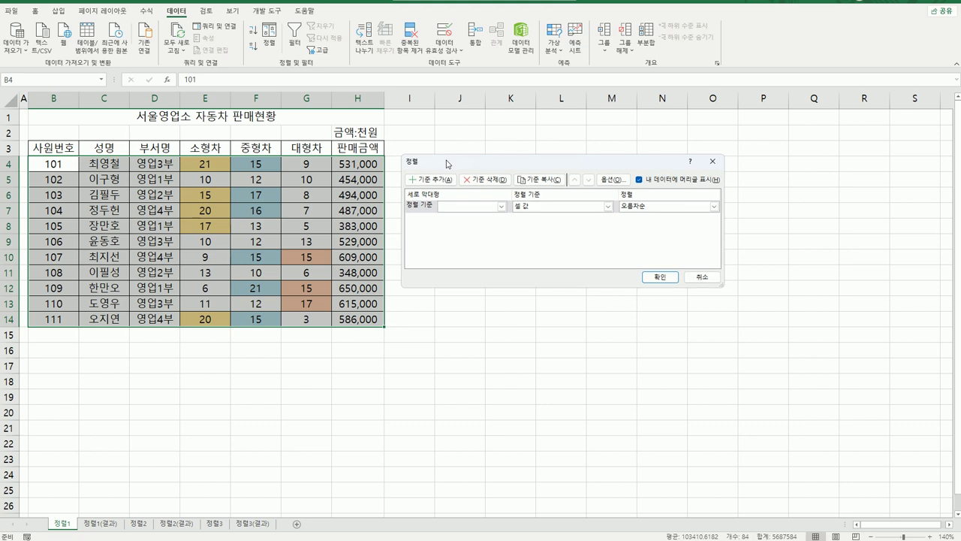
click(501, 206)
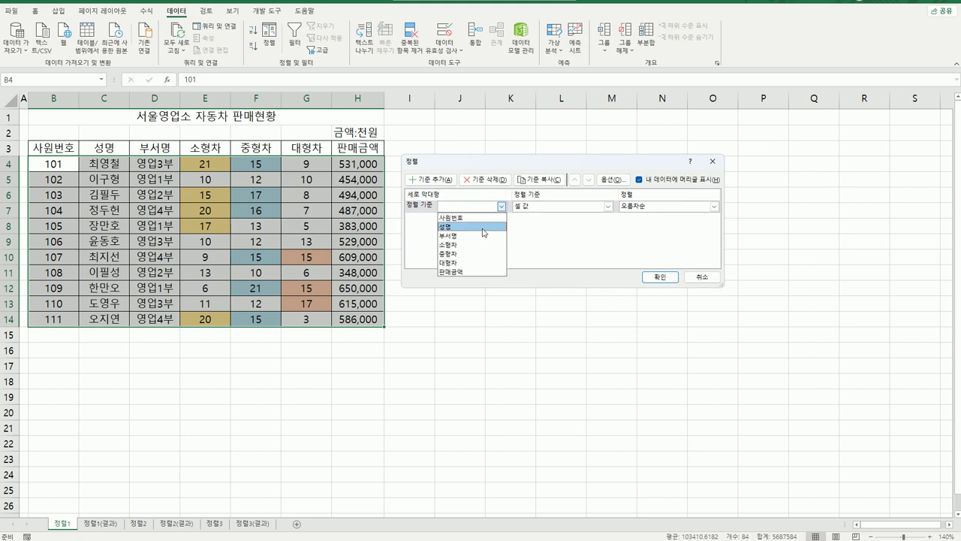
click(479, 238)
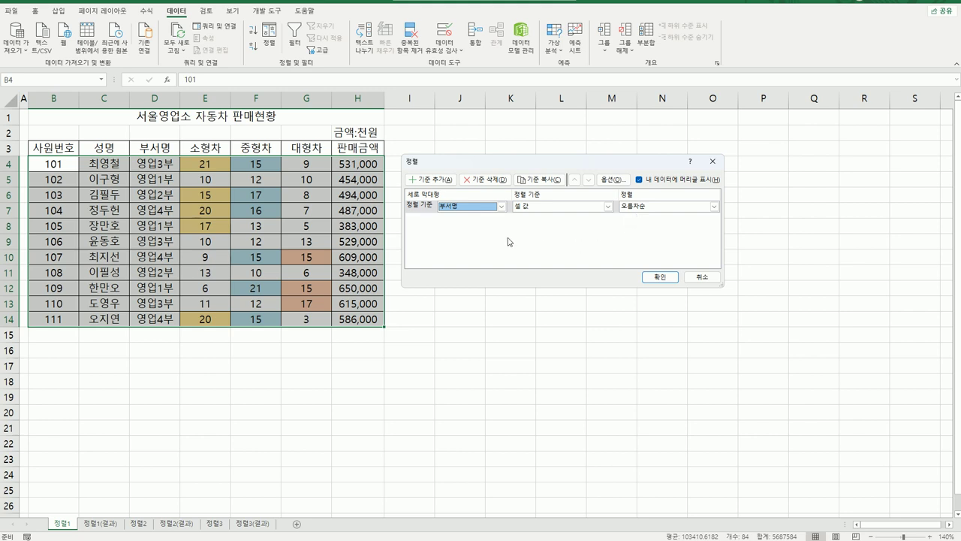
Add a second sort level on 중형차 by cell color RGB(183, 222, 232), placed on top, and apply the sort
click(434, 180)
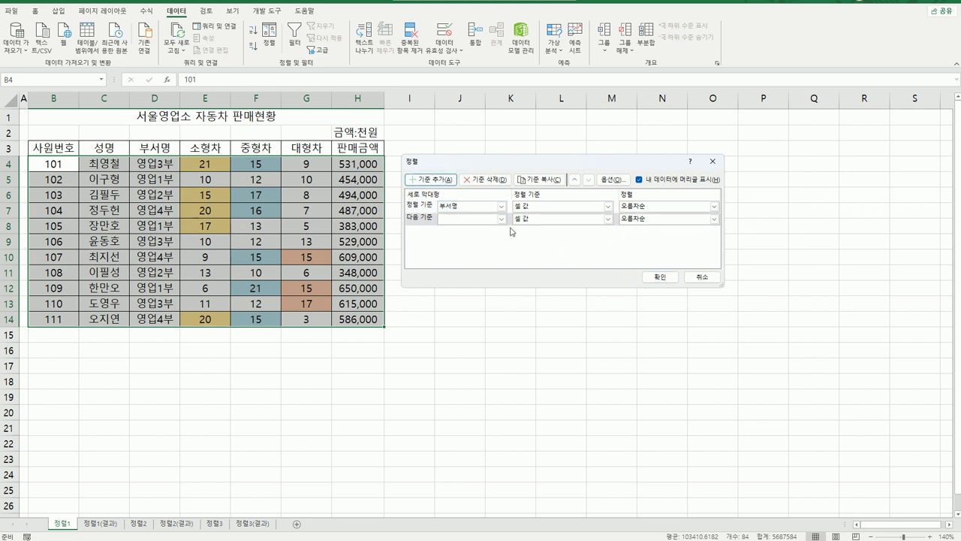
click(501, 218)
click(492, 266)
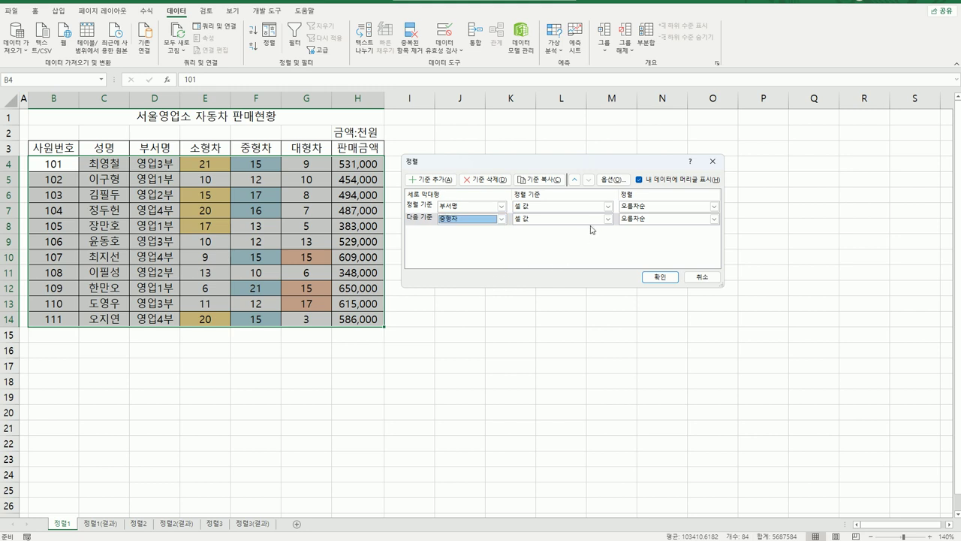
click(607, 219)
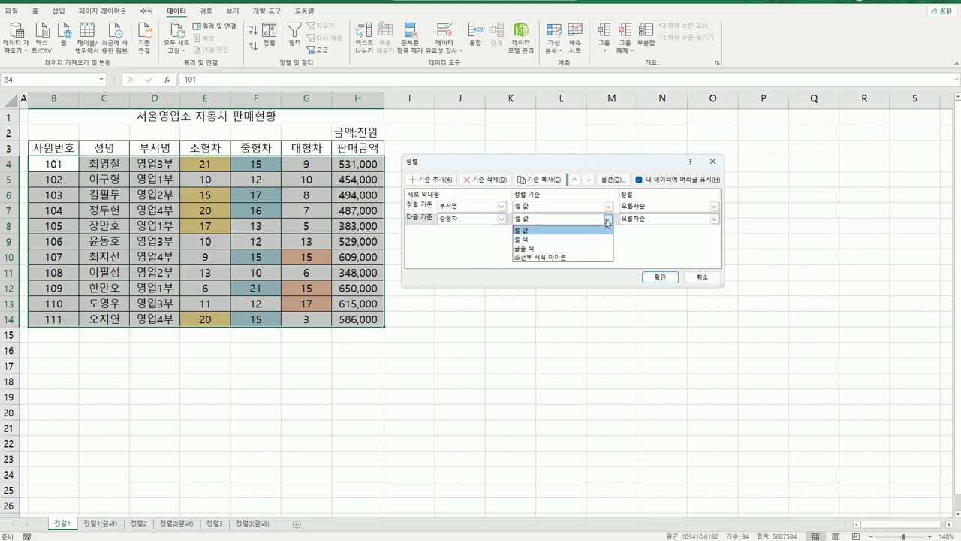
click(572, 238)
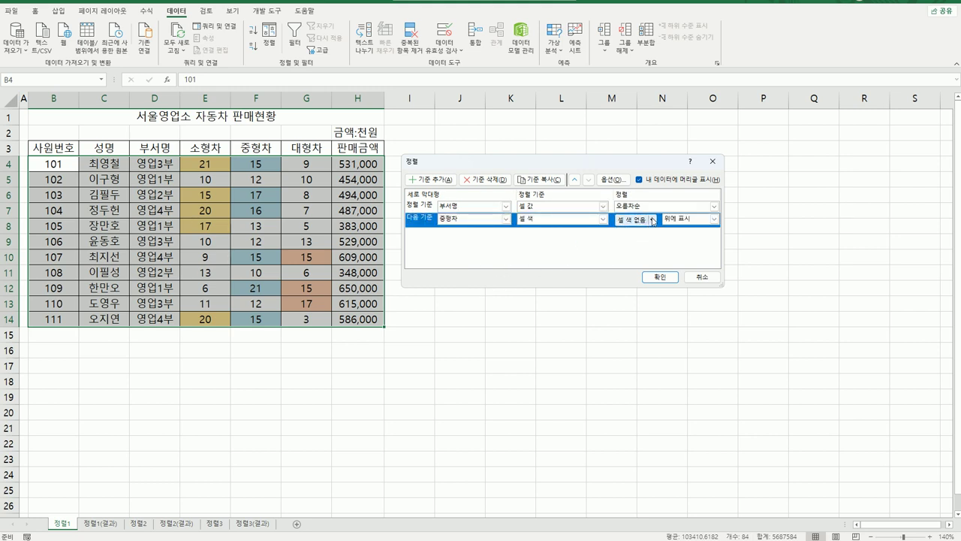
click(652, 219)
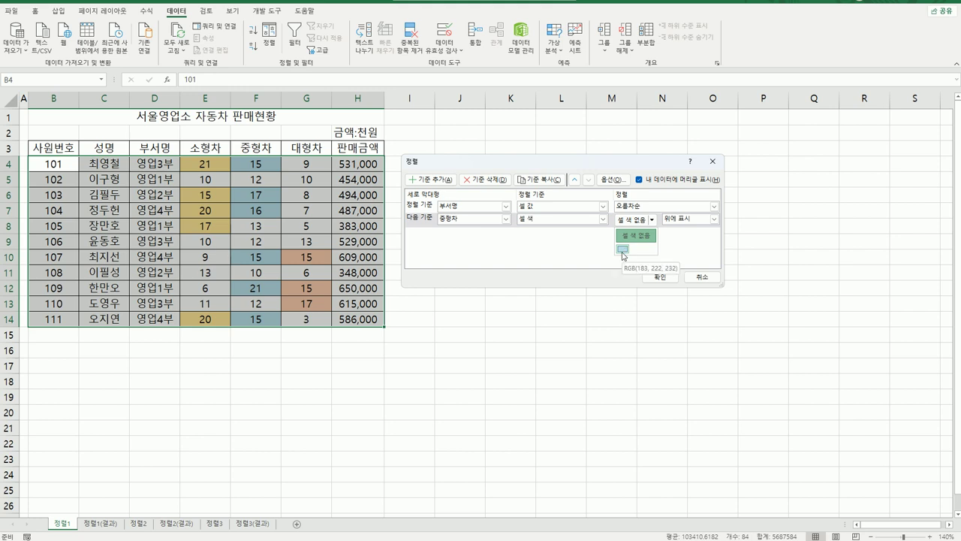
click(623, 250)
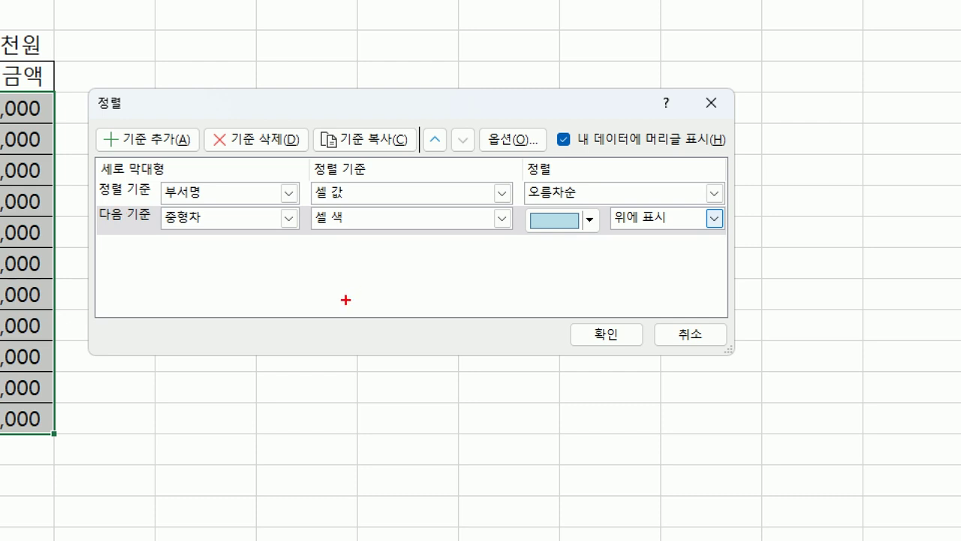
drag(218, 158, 219, 198)
drag(614, 174, 614, 204)
mouse_move(213, 241)
mouse_down()
mouse_move(227, 230)
mouse_move(272, 258)
mouse_up()
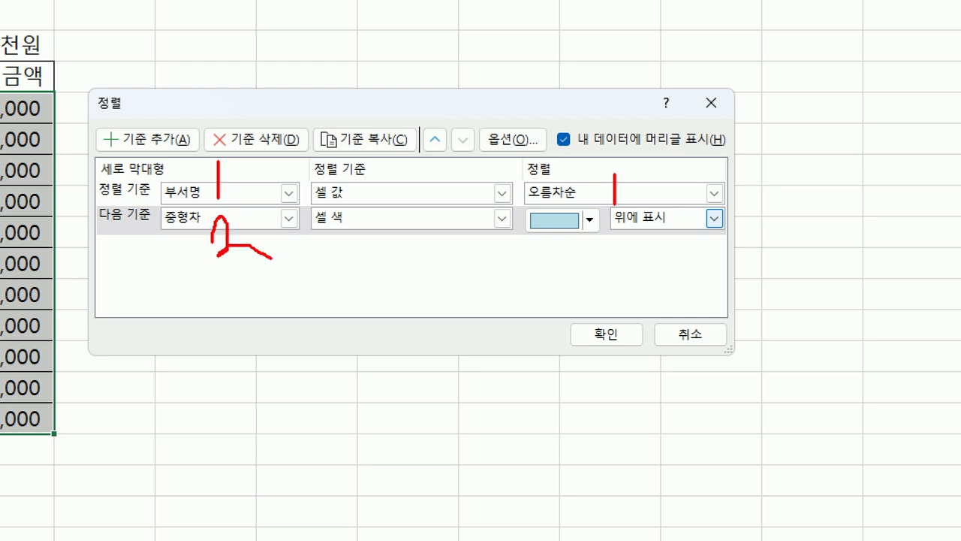
drag(526, 237, 722, 237)
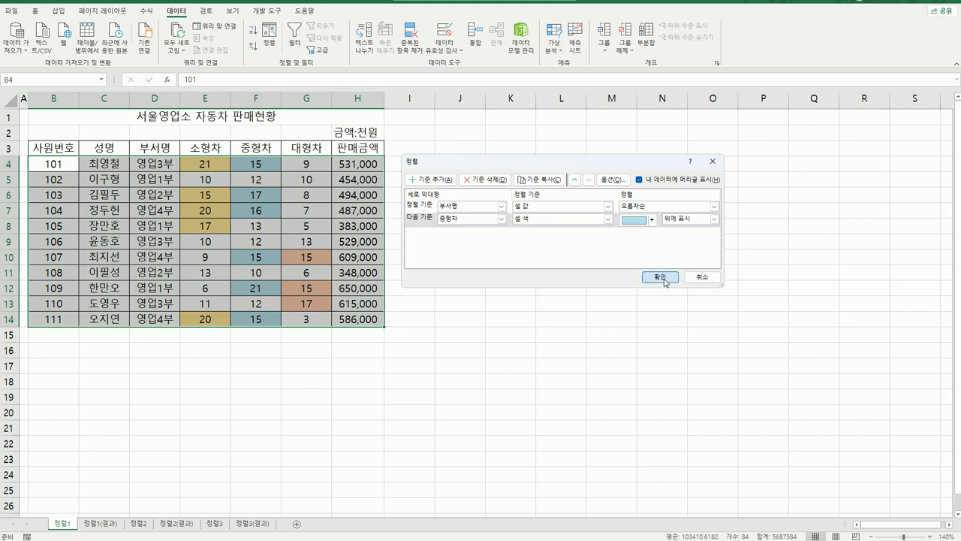
click(606, 333)
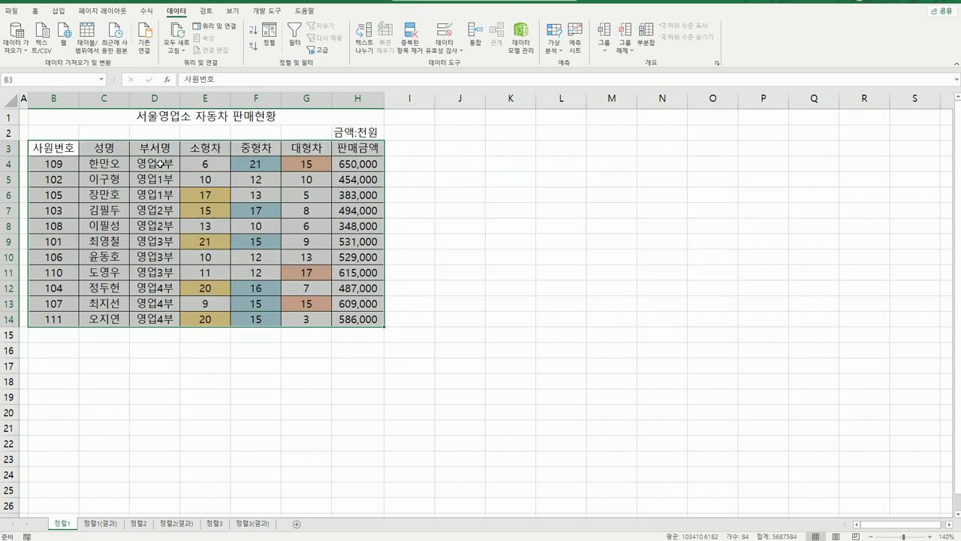
Check the 부서명 order and the 중형차 cell colors within each department, and compare with the 정렬1(결과) sheet
click(160, 319)
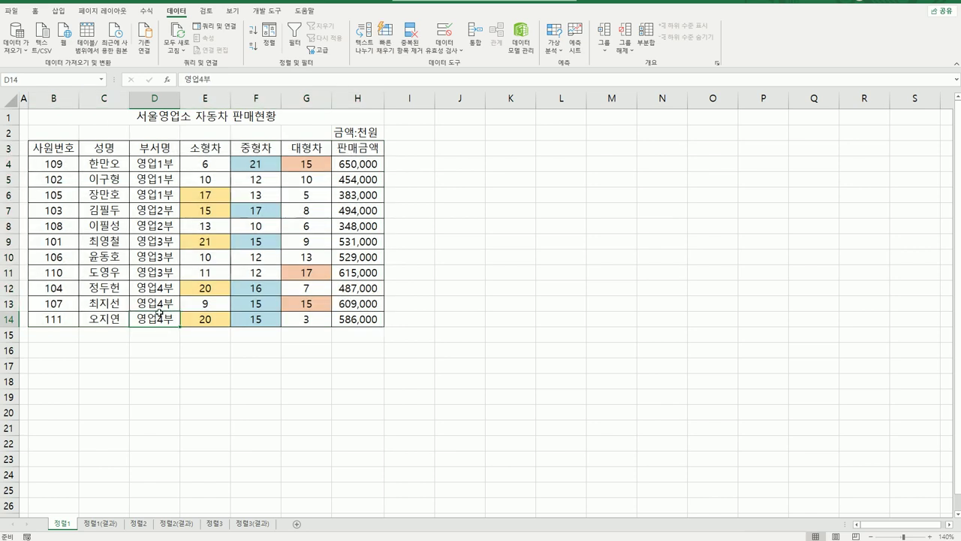
click(158, 162)
drag(158, 163, 255, 197)
click(254, 164)
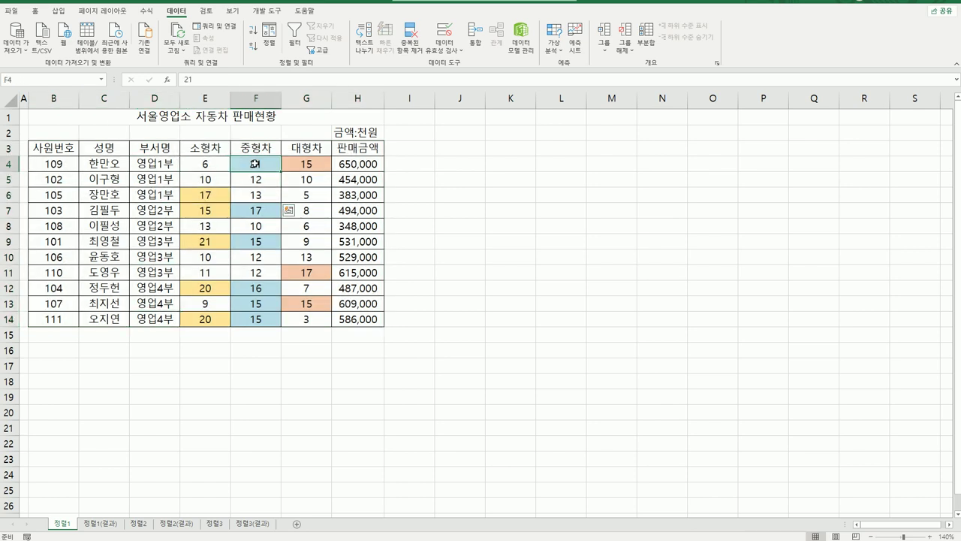
drag(167, 212, 259, 239)
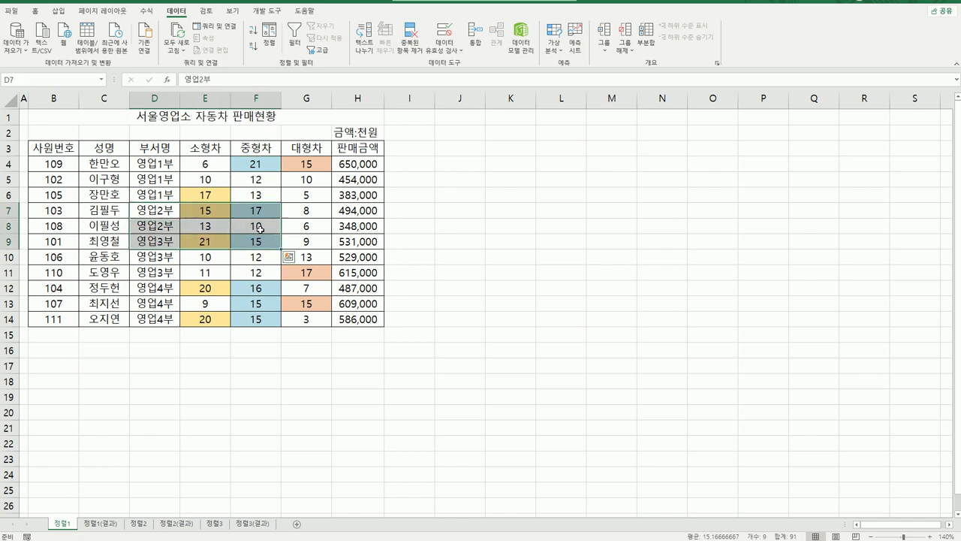
drag(168, 213, 244, 226)
drag(161, 244, 256, 275)
click(278, 413)
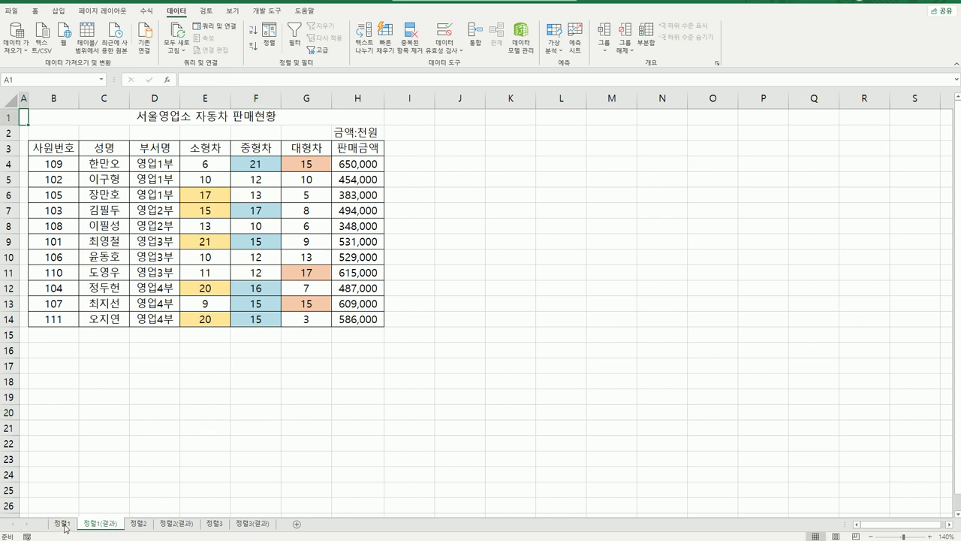
click(103, 526)
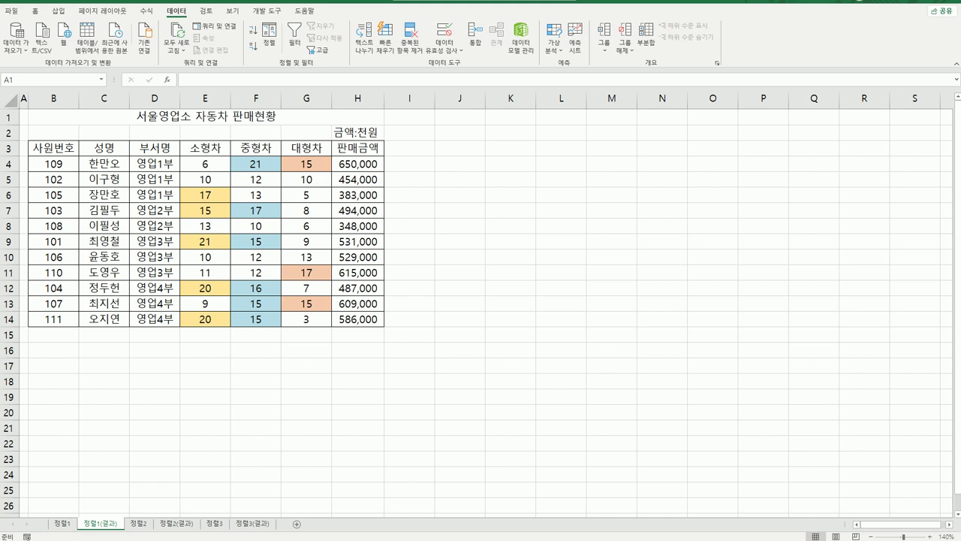
Switch to the 정렬2 sheet and select a 기타 cell in the 구분 column of the 분유 납품 현황 table
click(145, 525)
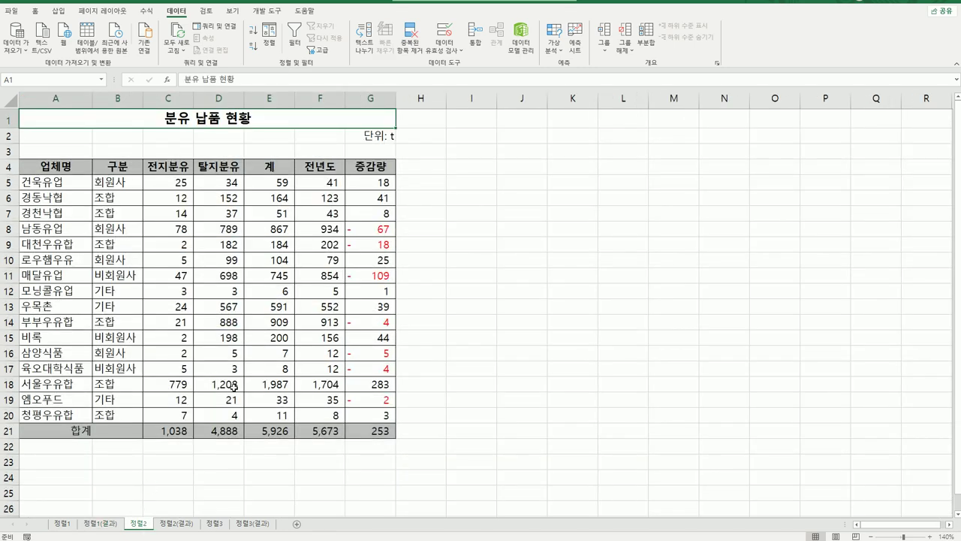
click(125, 168)
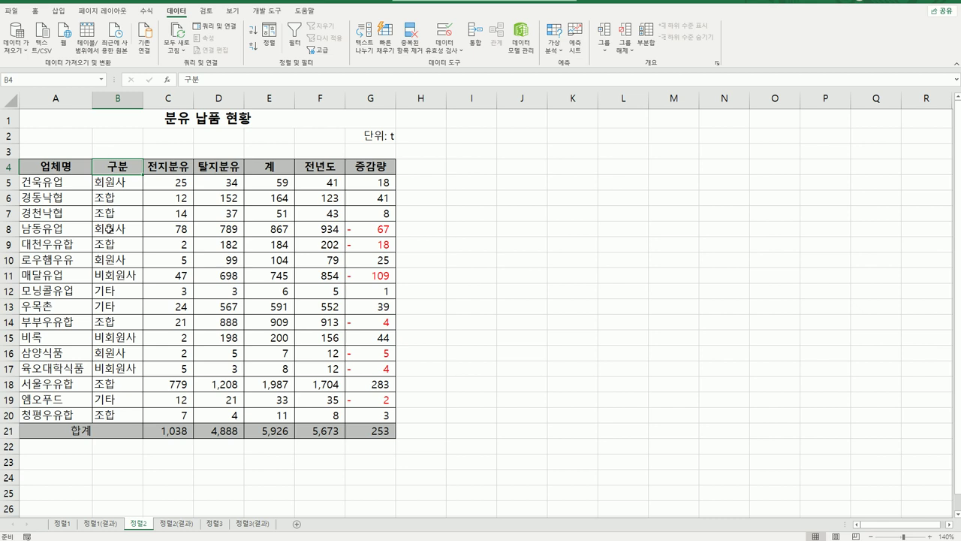
click(116, 291)
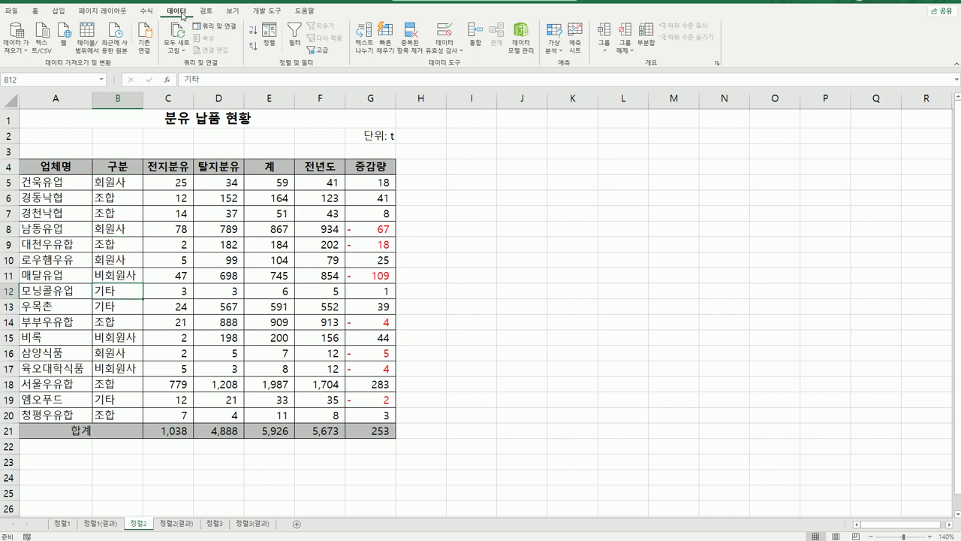
Try to sort the whole 분유 납품 현황 table by 구분 in ascending order
click(253, 32)
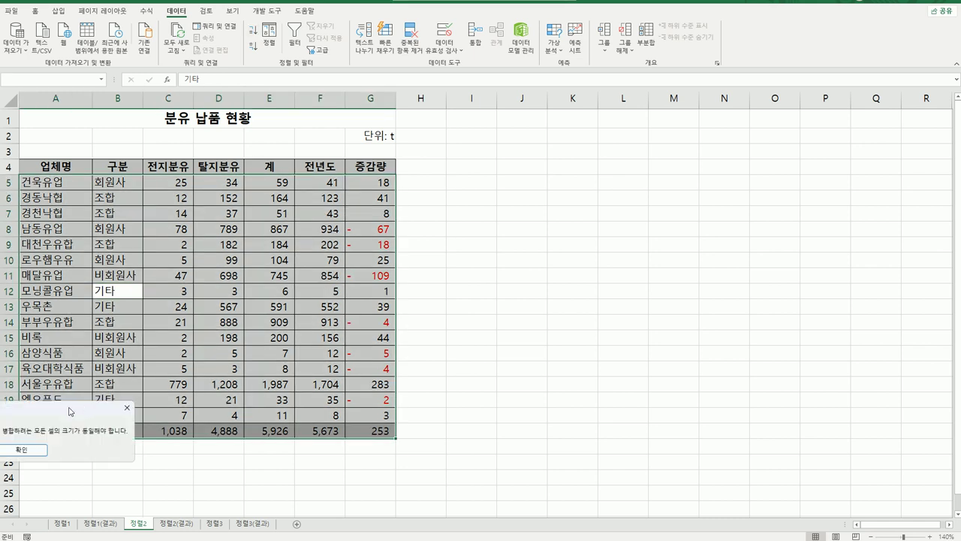
drag(69, 411, 605, 204)
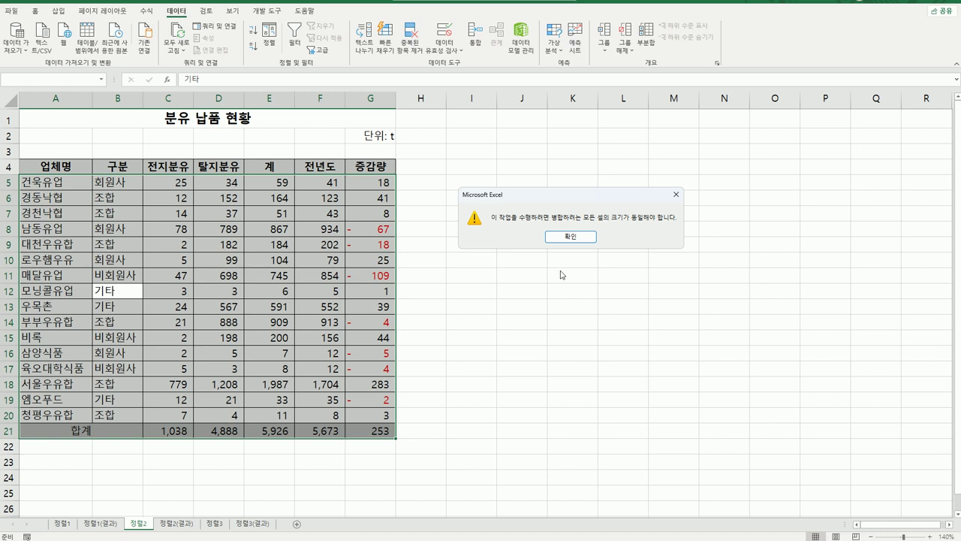
click(546, 365)
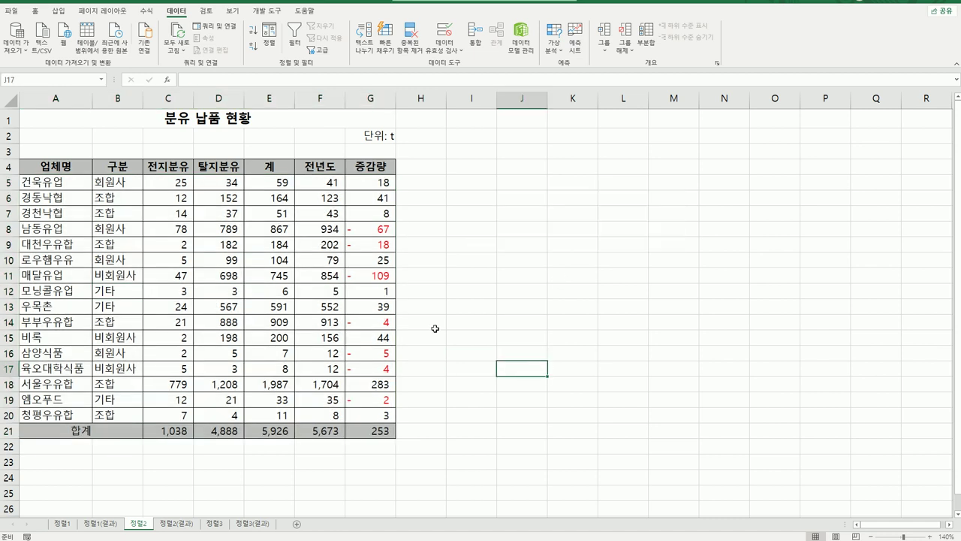
Start a custom sort of A4:G20, leaving out the 합계 row, with 구분 as the first sort column on cell values
drag(60, 174, 363, 414)
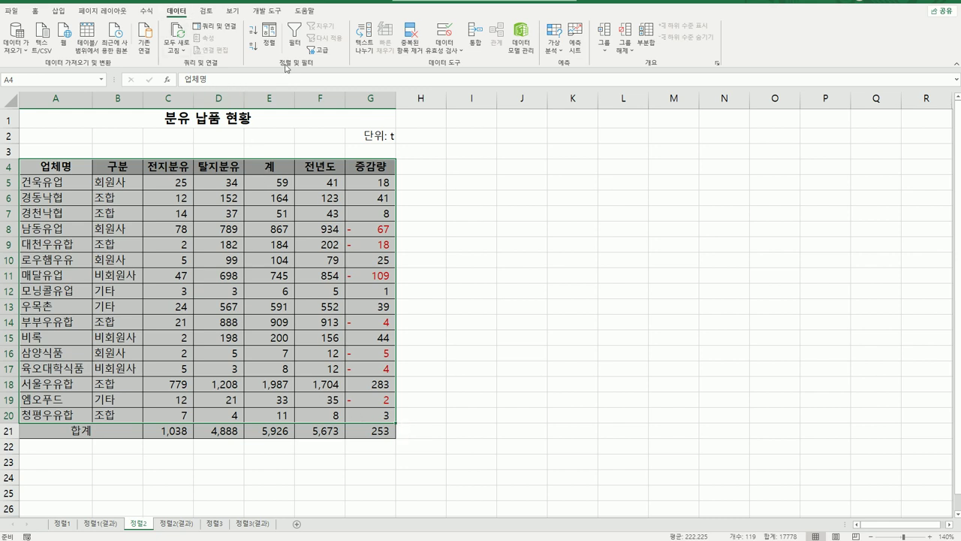
click(274, 45)
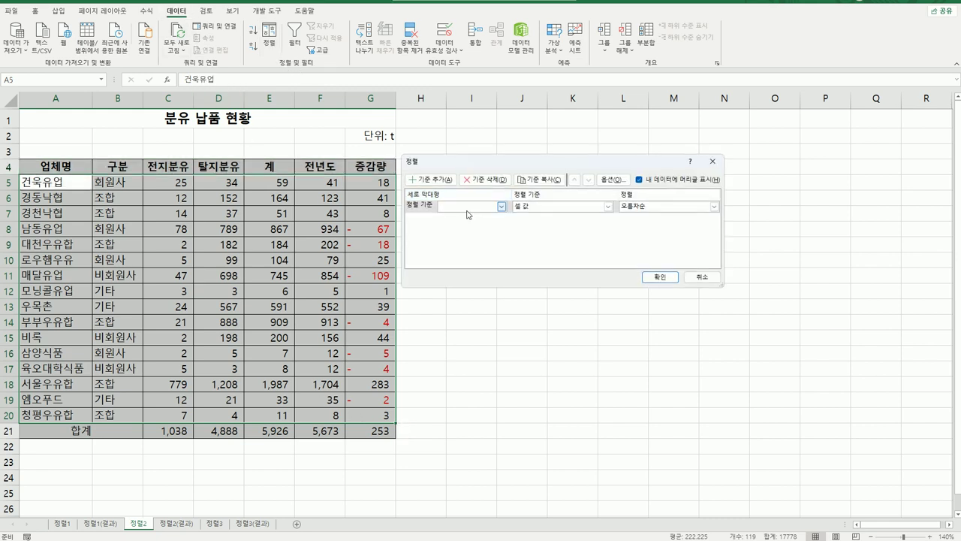
drag(491, 165, 510, 192)
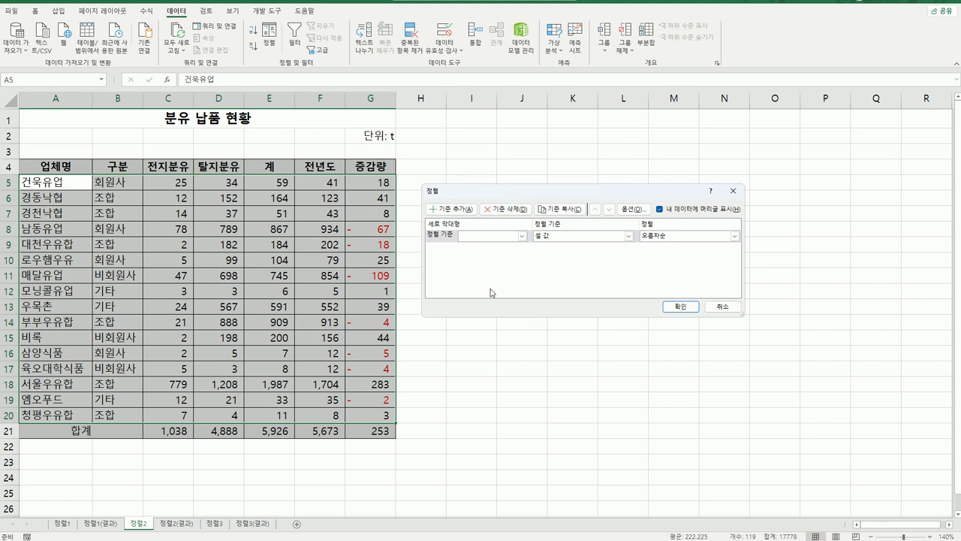
click(522, 236)
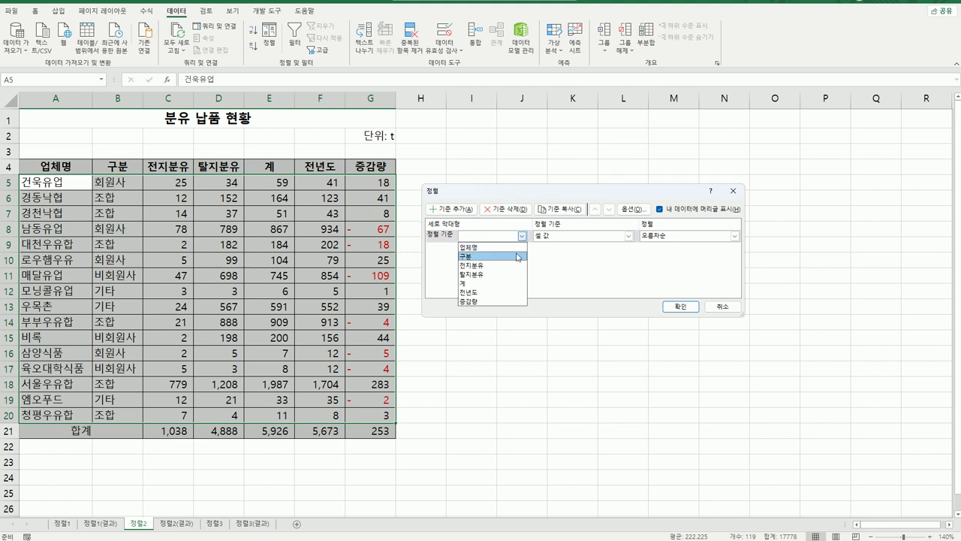
click(514, 256)
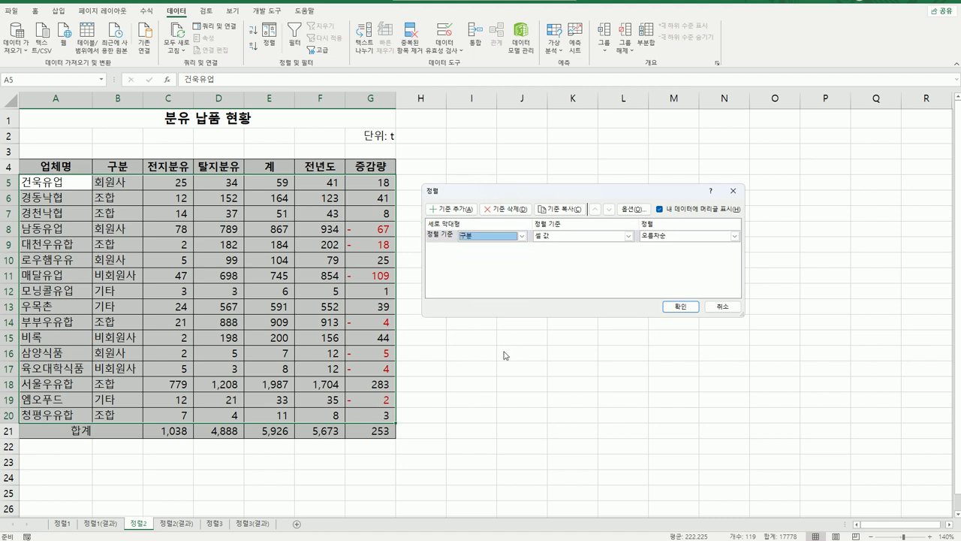
Add a custom list for the 구분 sort order with the entries 조합, 회원사, 비회원사, 기타
click(735, 236)
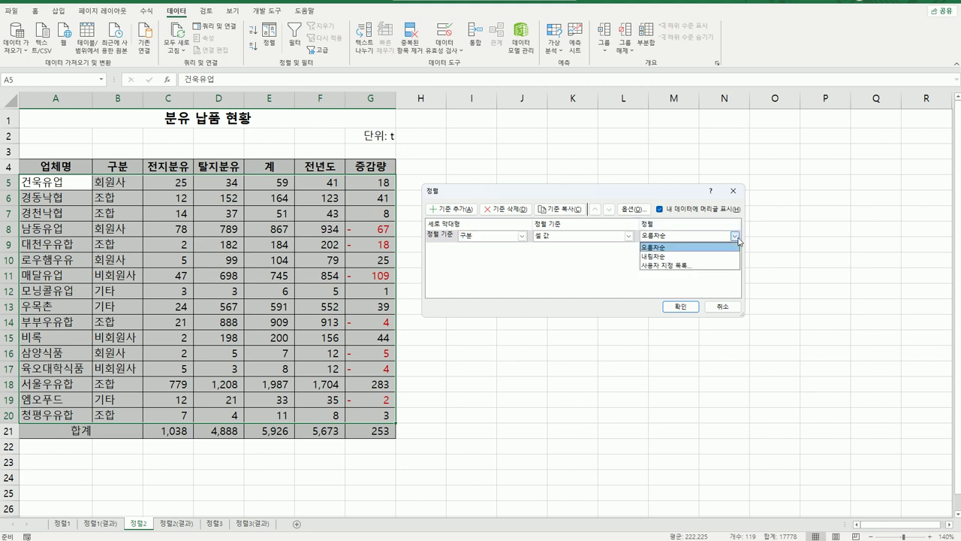
click(709, 268)
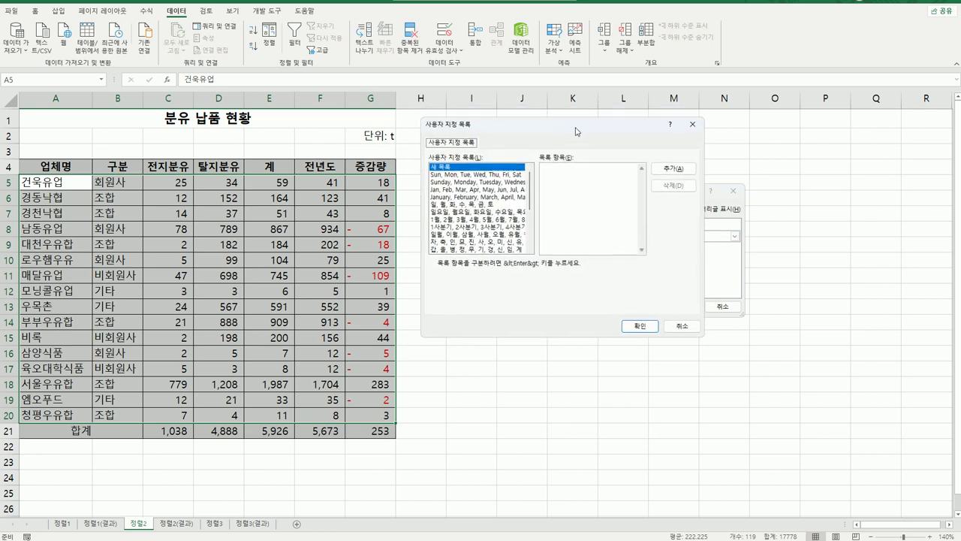
drag(576, 132, 535, 268)
click(506, 327)
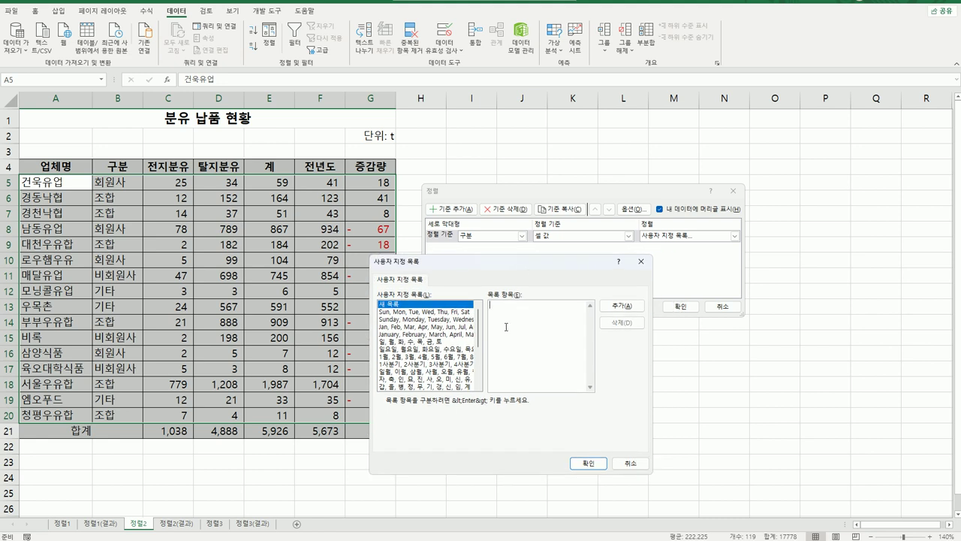
text(조합 회원사)
key(Return)
text(비회원사)
key(Return)
text(기타)
click(622, 306)
Choose the custom list 조합, 회원사, 비회원사, 기타 as the sort order for 구분
drag(479, 328, 479, 365)
click(445, 372)
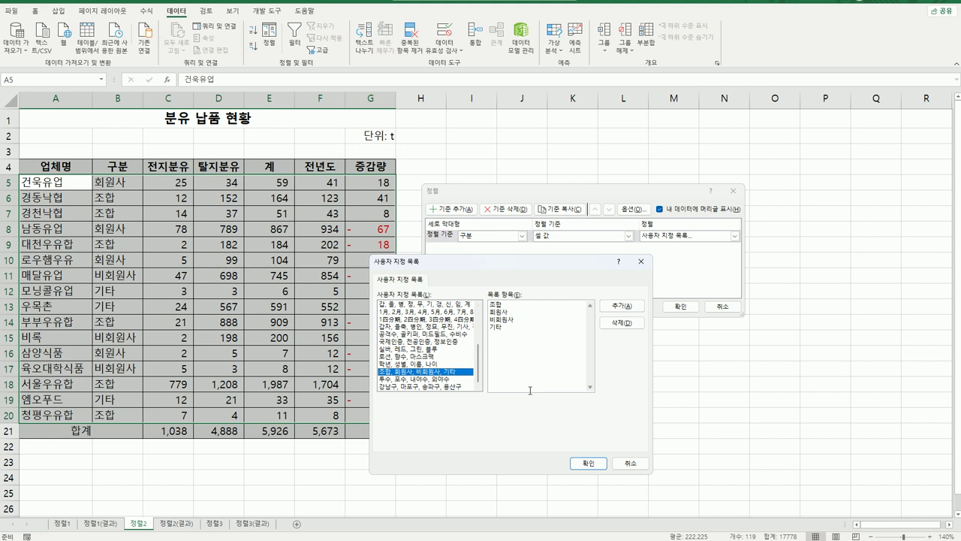
click(600, 463)
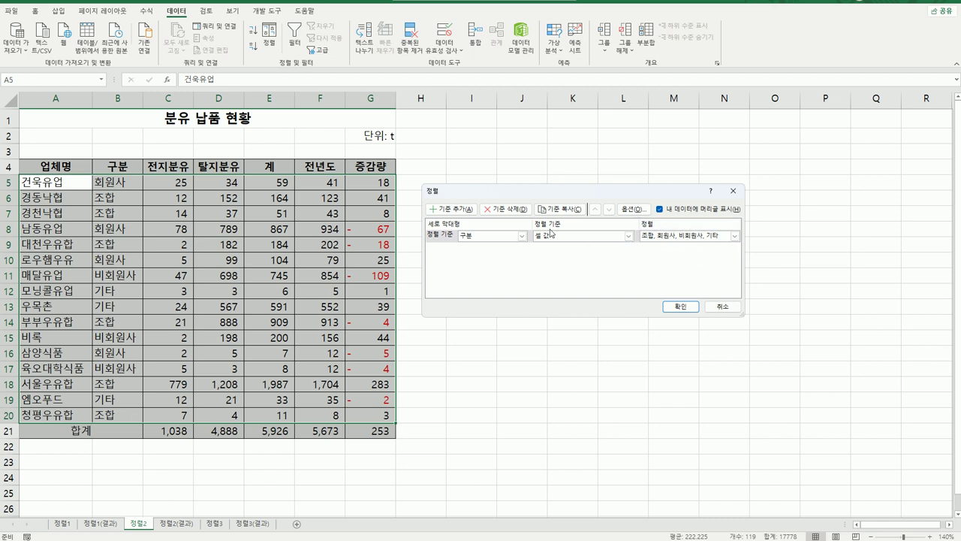
Add a second sort level on 증감량 by red font color, set to 아래쪽에 표시
click(465, 211)
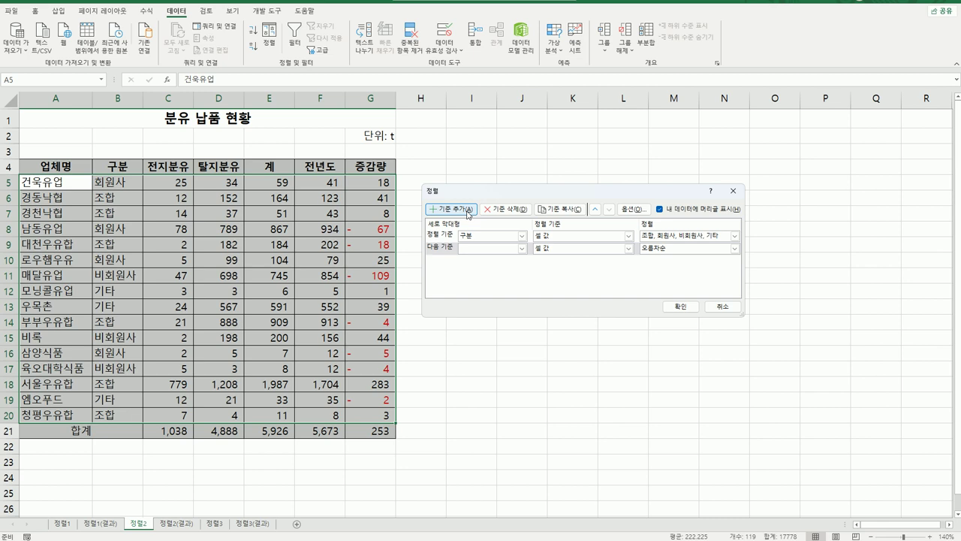
click(523, 251)
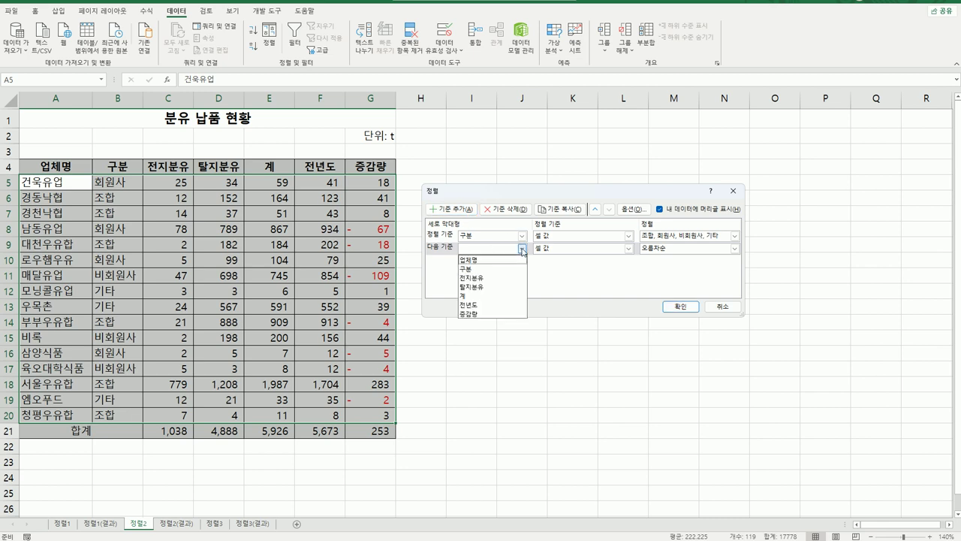
click(490, 314)
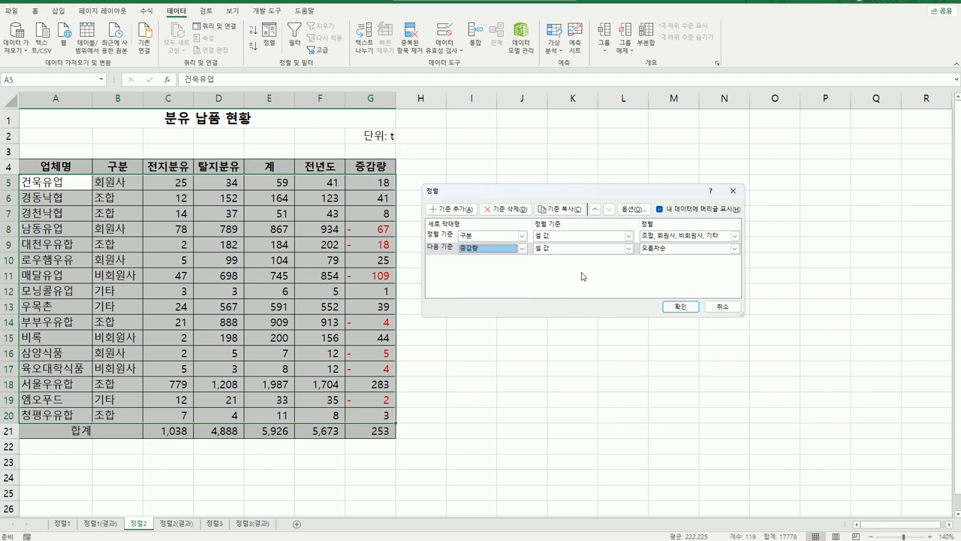
click(627, 252)
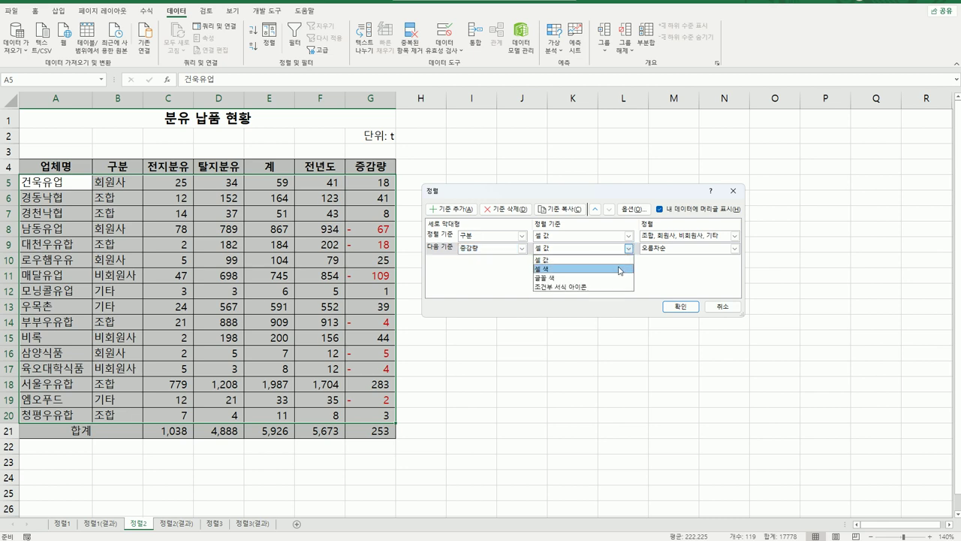
click(613, 278)
click(655, 249)
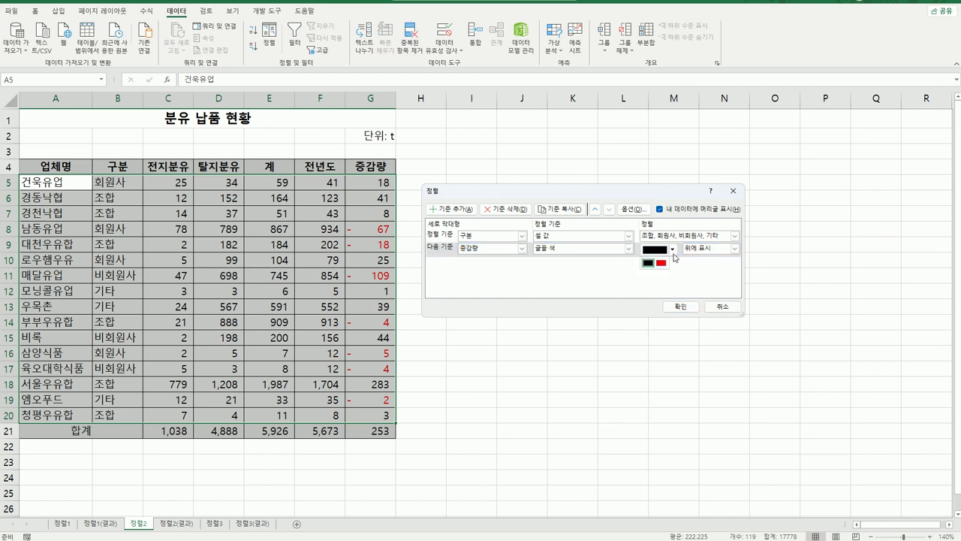
click(661, 262)
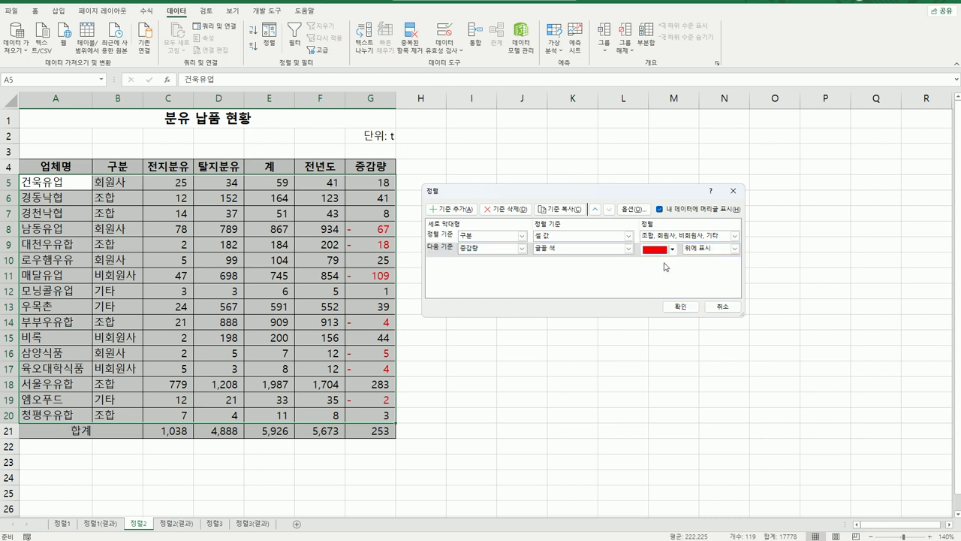
click(735, 248)
click(726, 269)
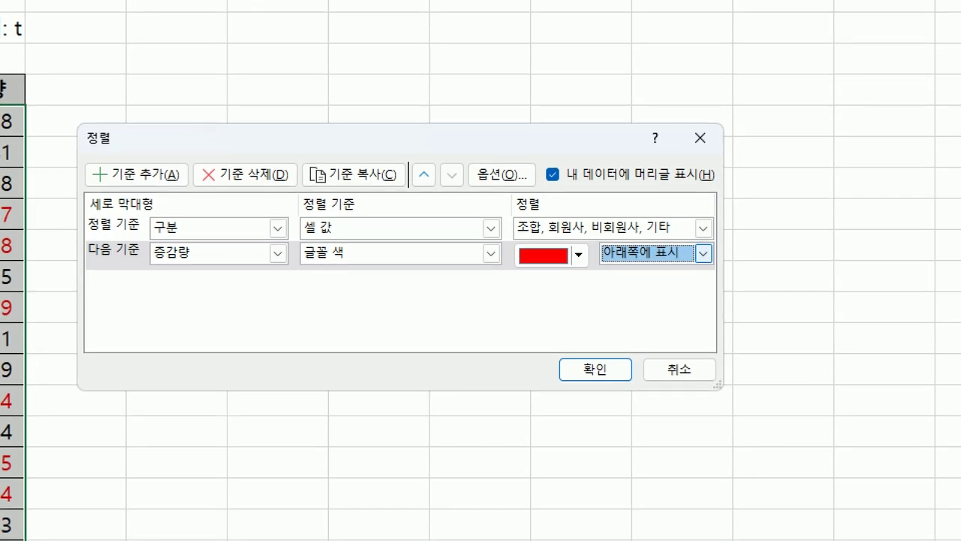
drag(203, 237, 148, 240)
drag(500, 240, 683, 241)
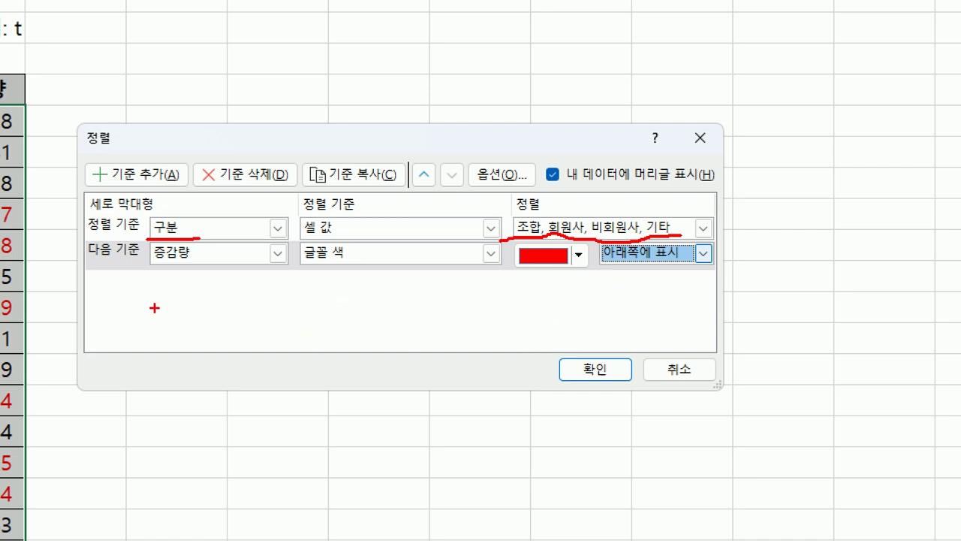
drag(147, 266, 343, 256)
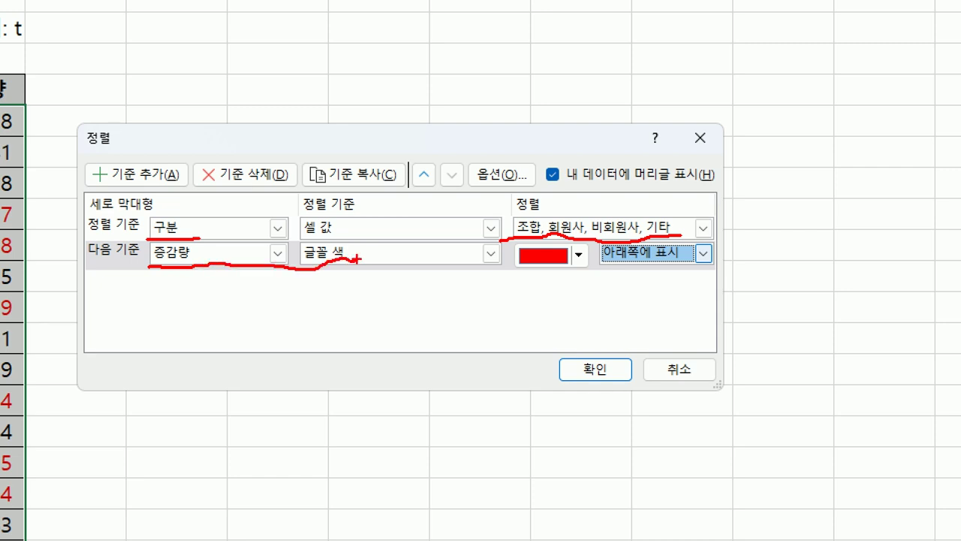
drag(518, 270, 714, 260)
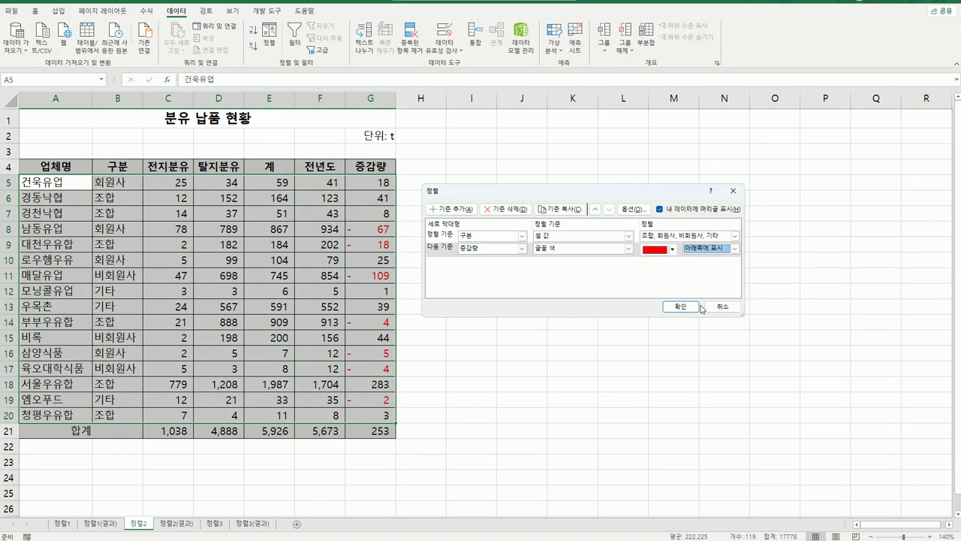
Apply the two-level sort to the 분유 납품 현황 table and compare it with the 정렬2(결과) sheet
click(678, 308)
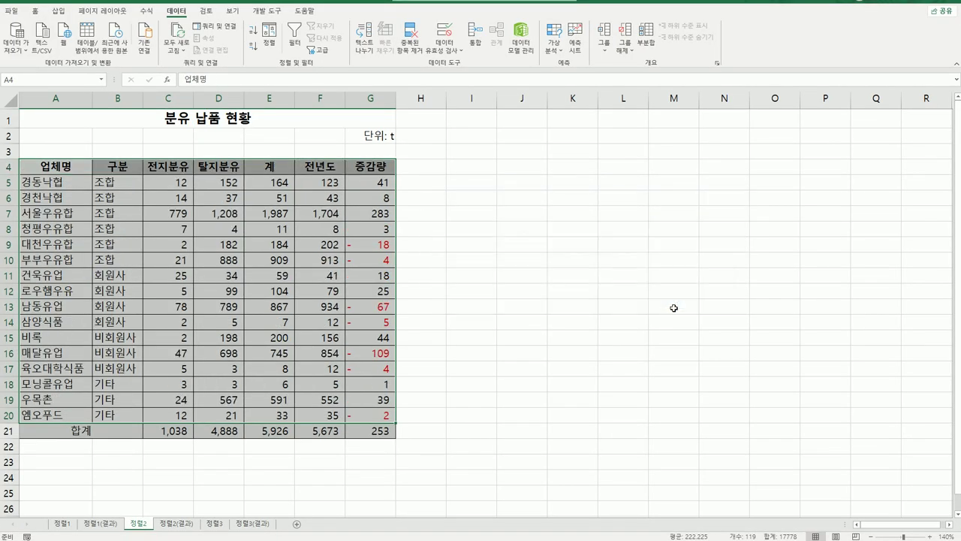
click(371, 245)
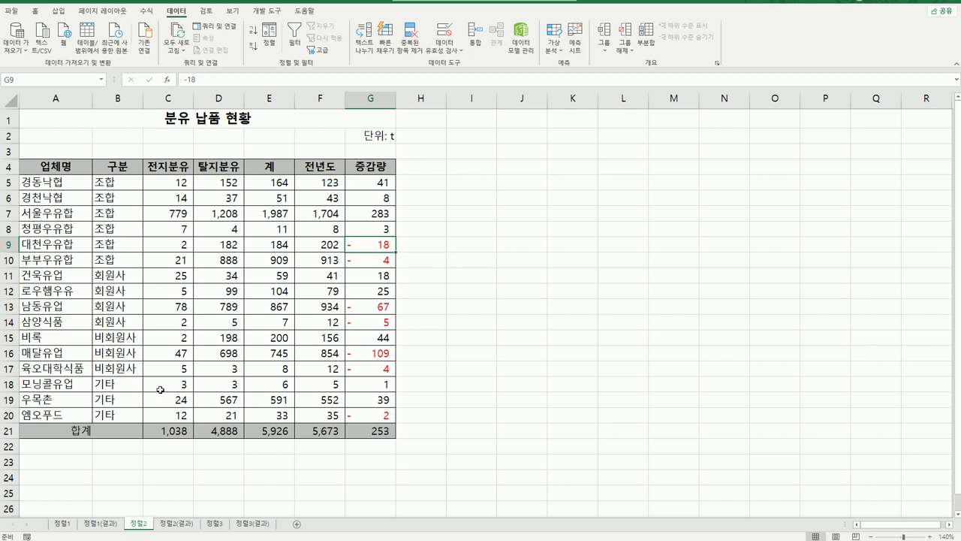
click(174, 523)
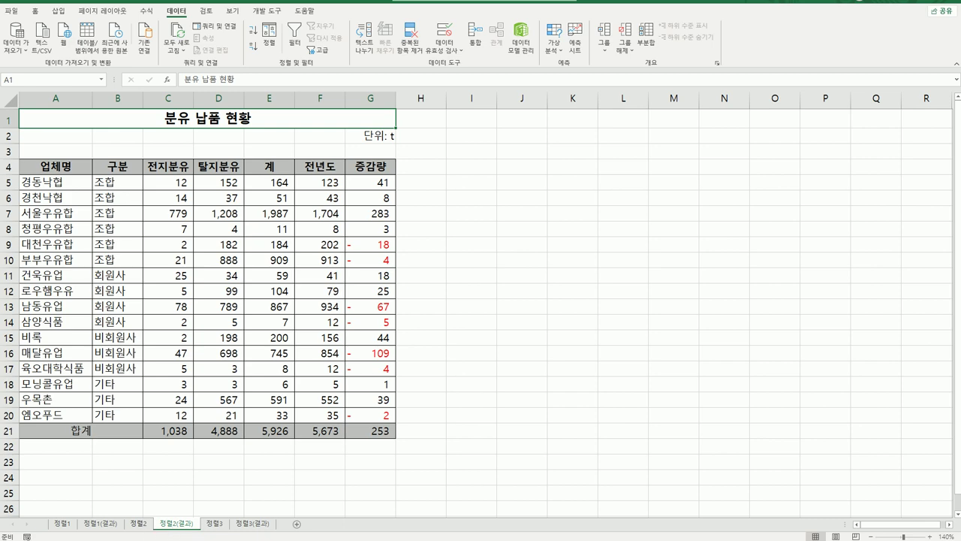
Switch to the 정렬3 sheet and check the rows directly above and below the [표1] 영진상사 축구동호회 회원명부 table
click(224, 525)
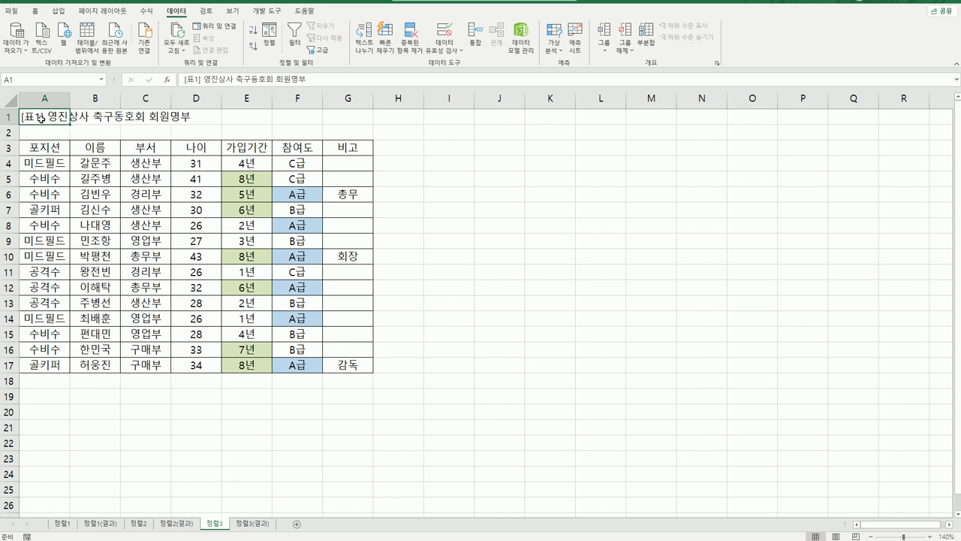
drag(40, 118, 354, 128)
click(354, 134)
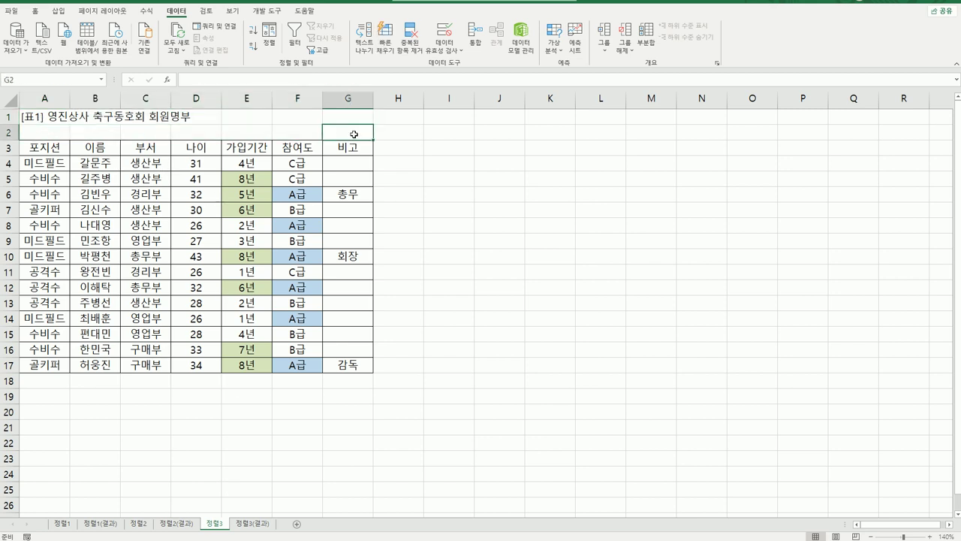
drag(42, 380, 340, 382)
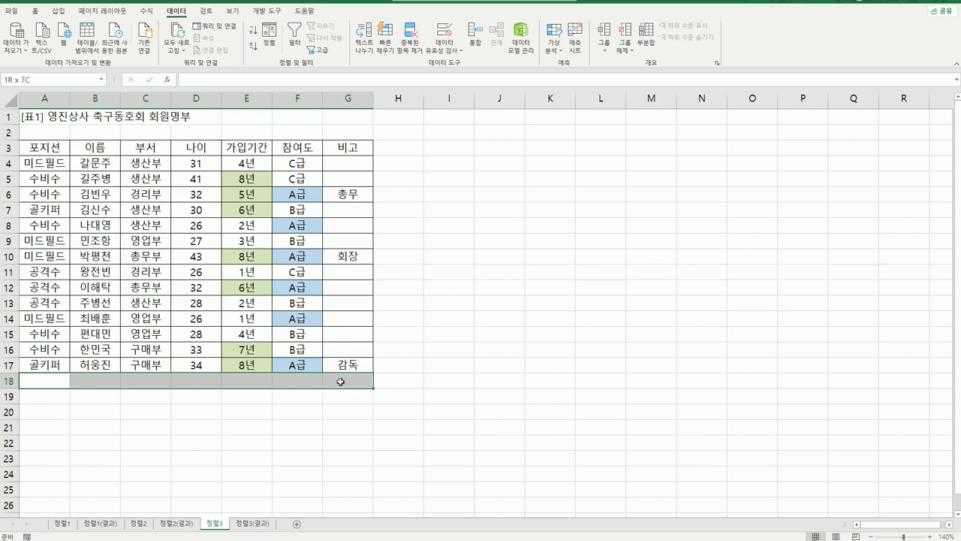
click(342, 383)
click(93, 384)
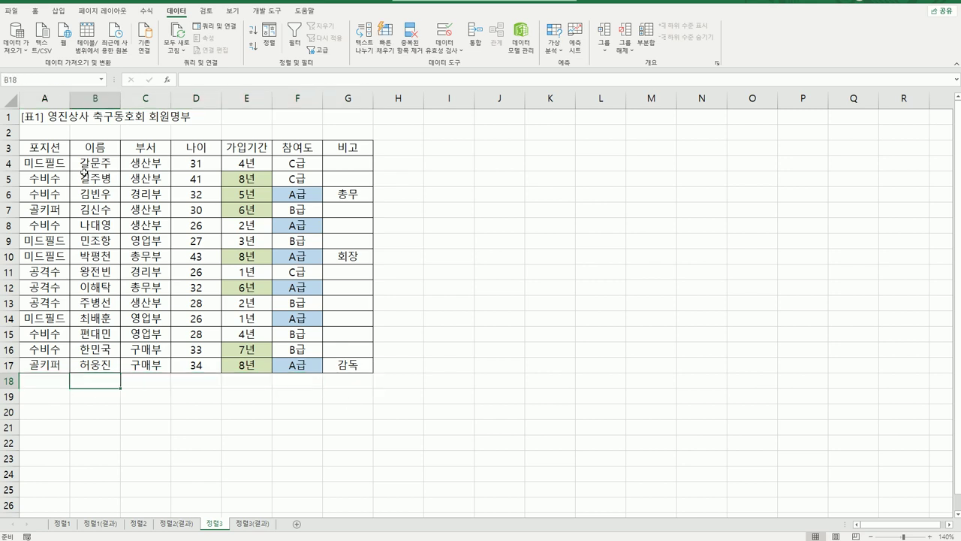
Try sorting the member table by 이름 and by 부서 in ascending order, undoing each sort
click(82, 150)
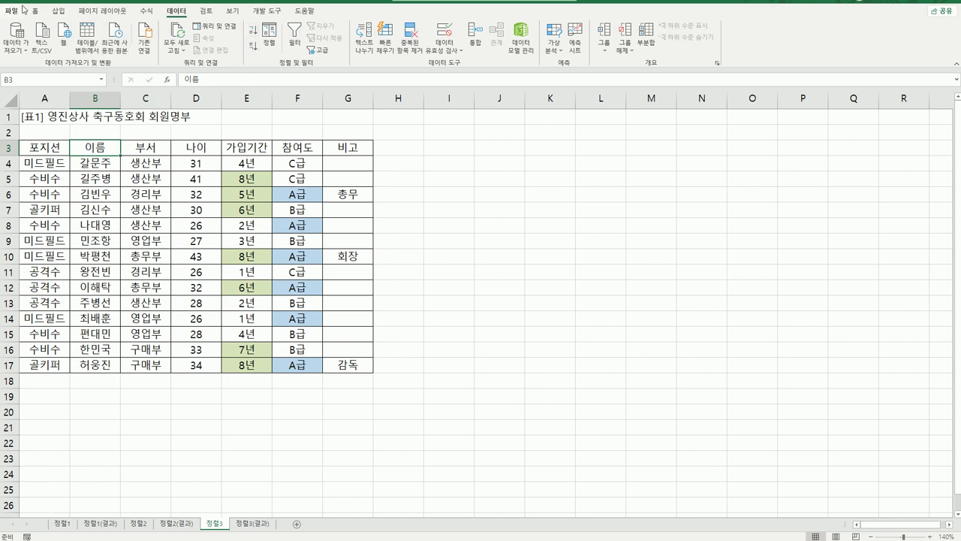
click(269, 43)
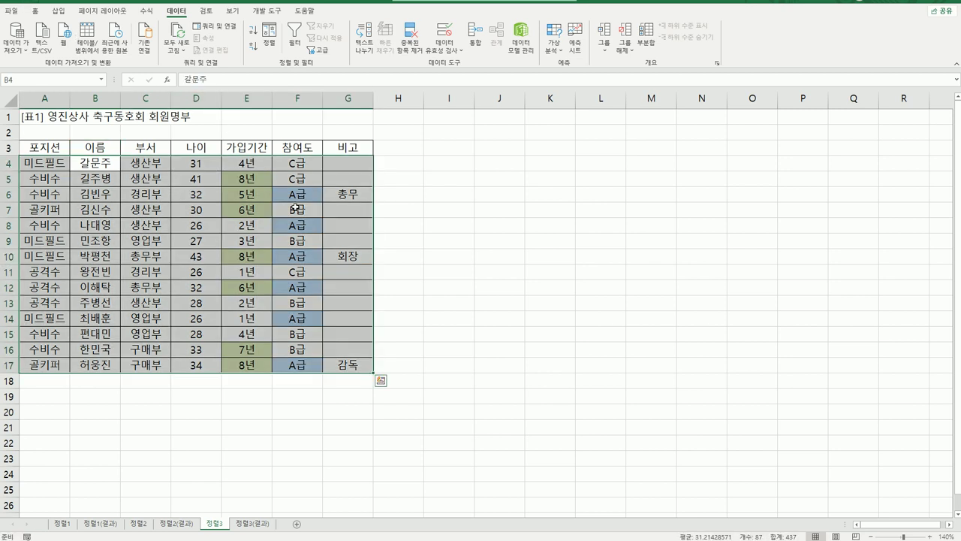
click(136, 222)
click(132, 150)
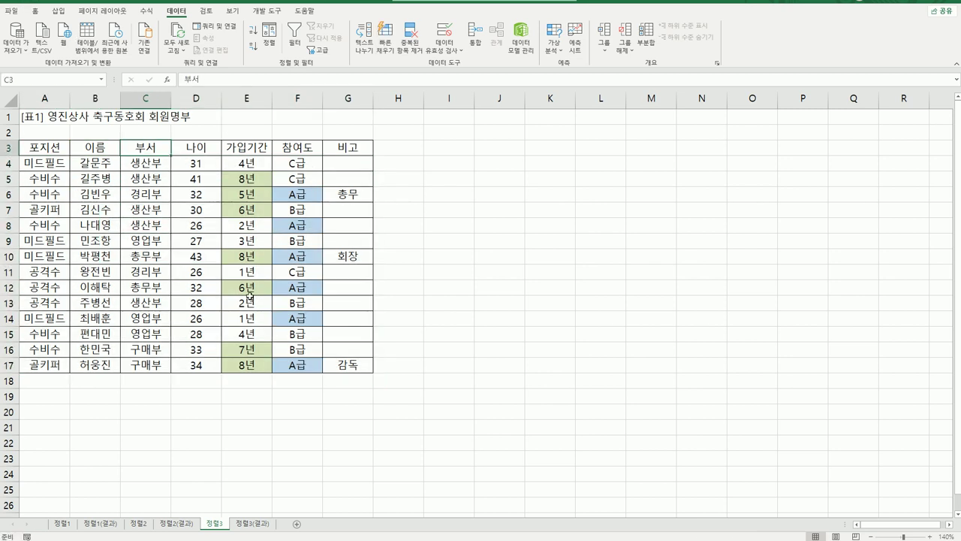
click(251, 30)
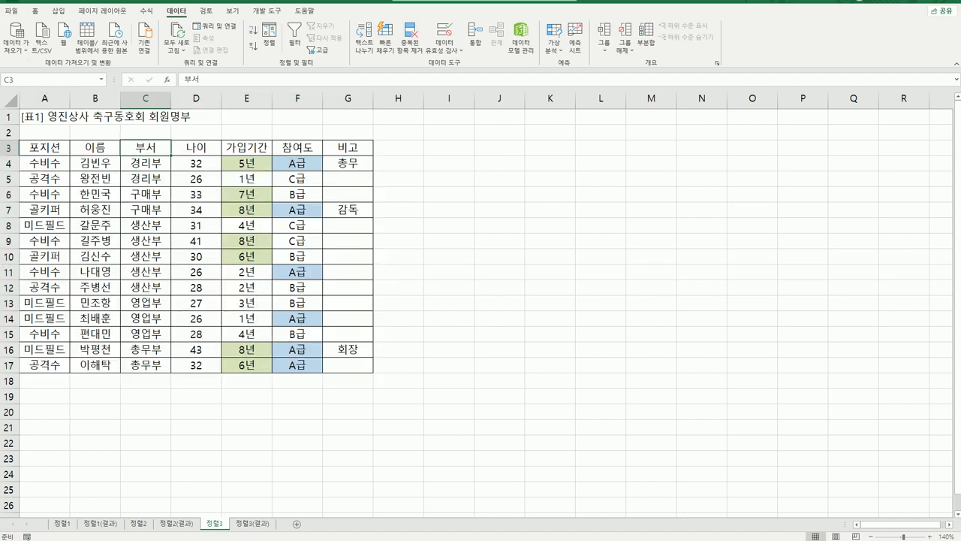
key(ctrl+z)
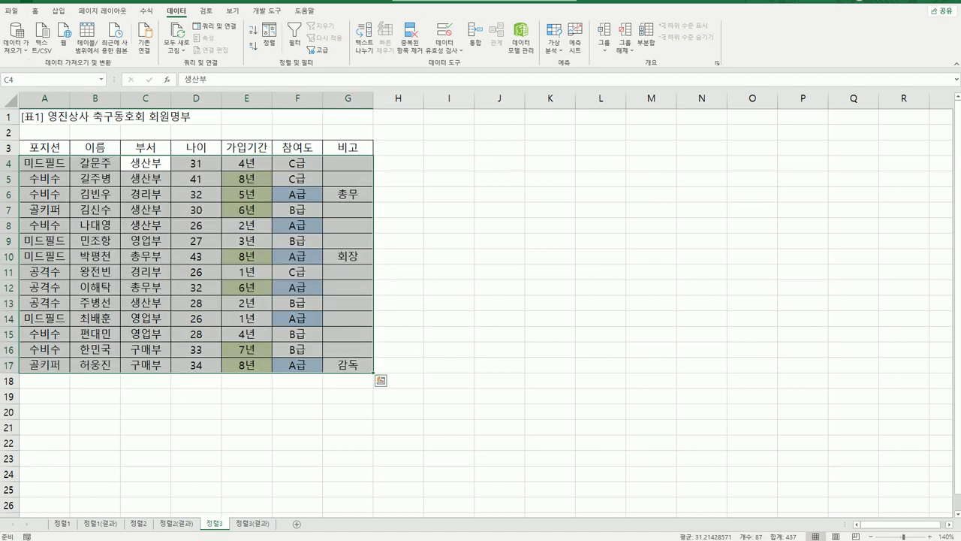
Start a custom sort of the 영진상사 축구동호회 회원명부 table with 포지션 as the first sort key
click(482, 429)
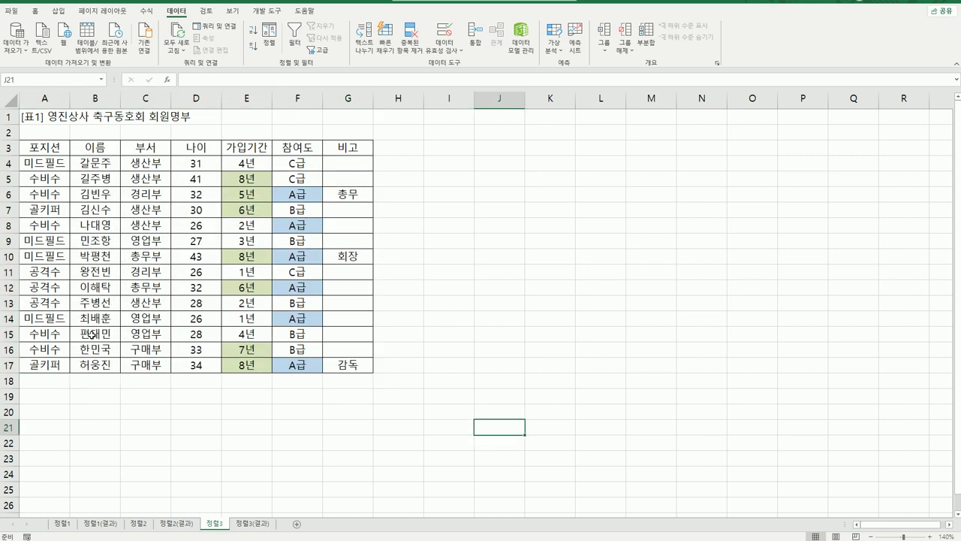
click(47, 150)
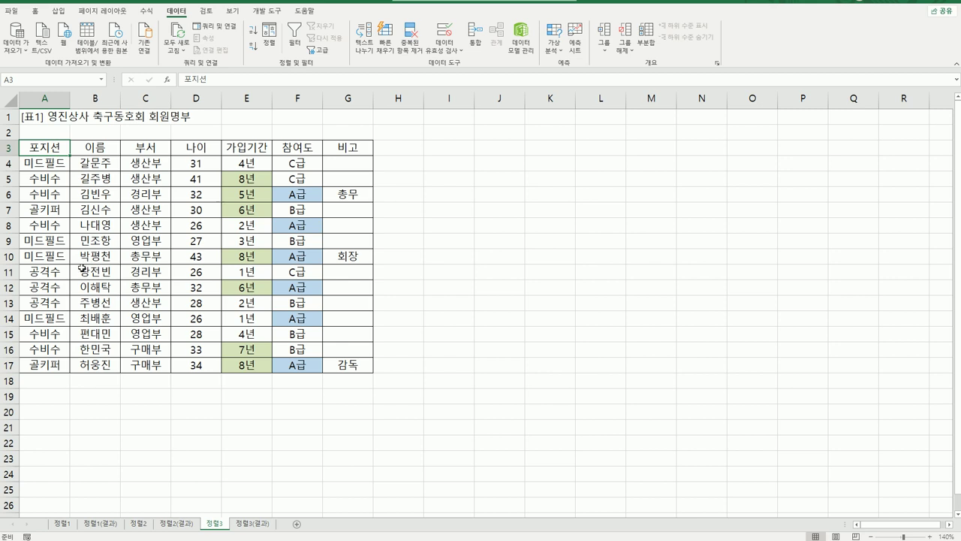
click(247, 149)
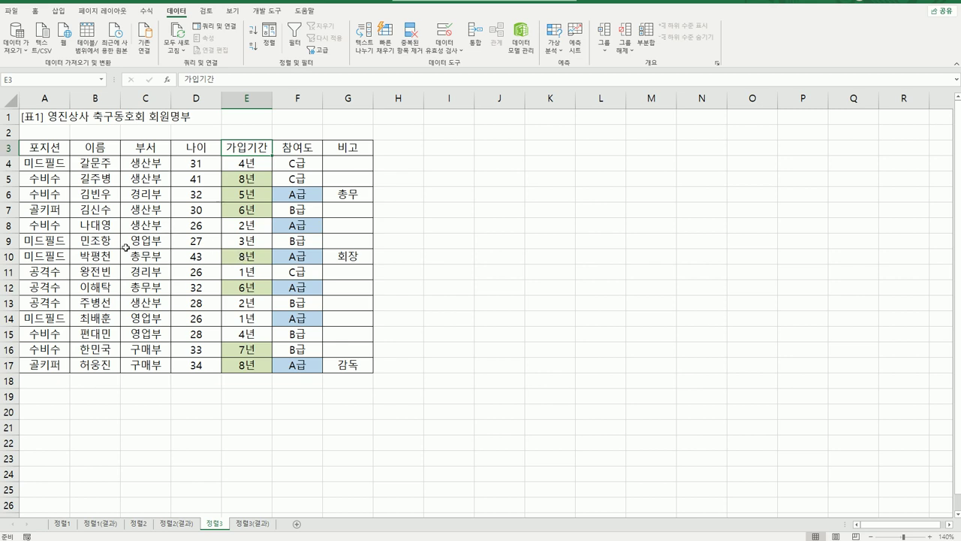
click(270, 44)
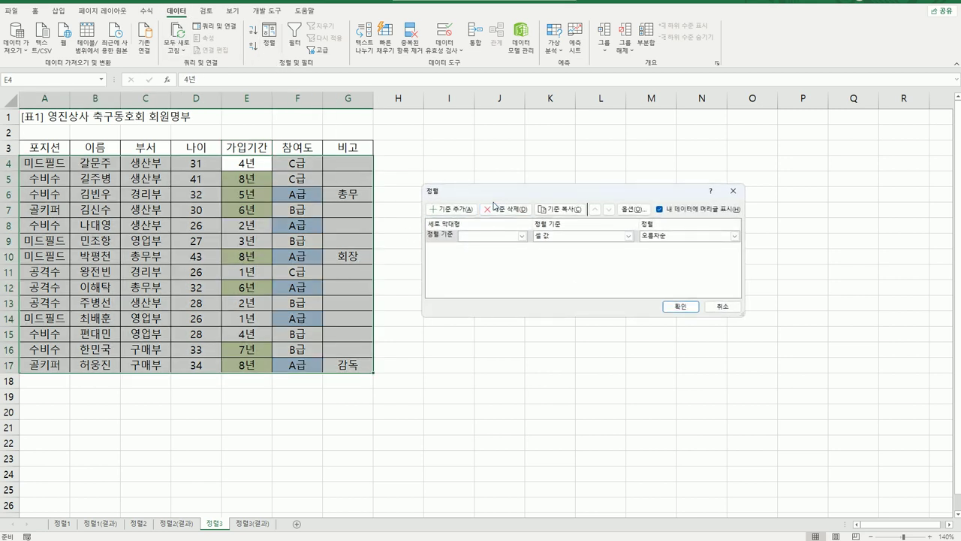
click(526, 237)
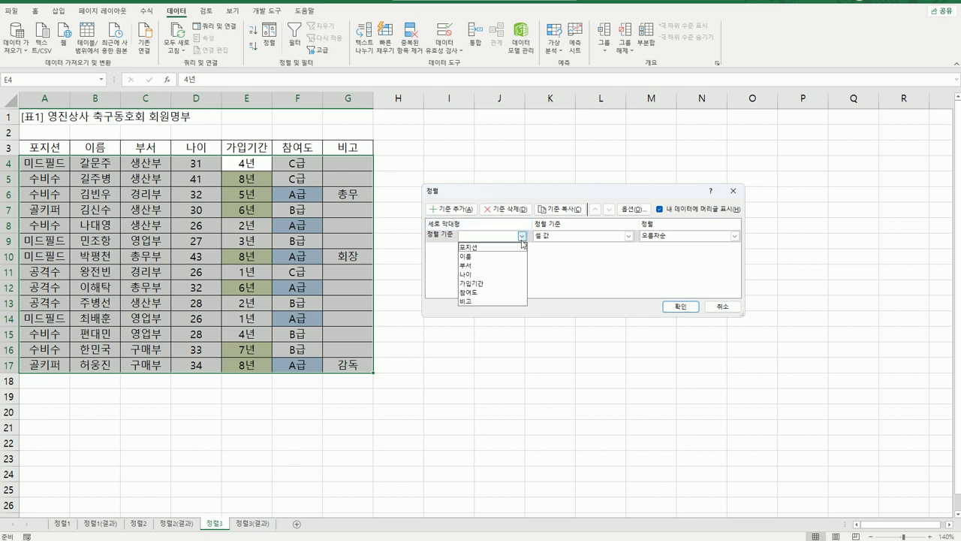
click(520, 250)
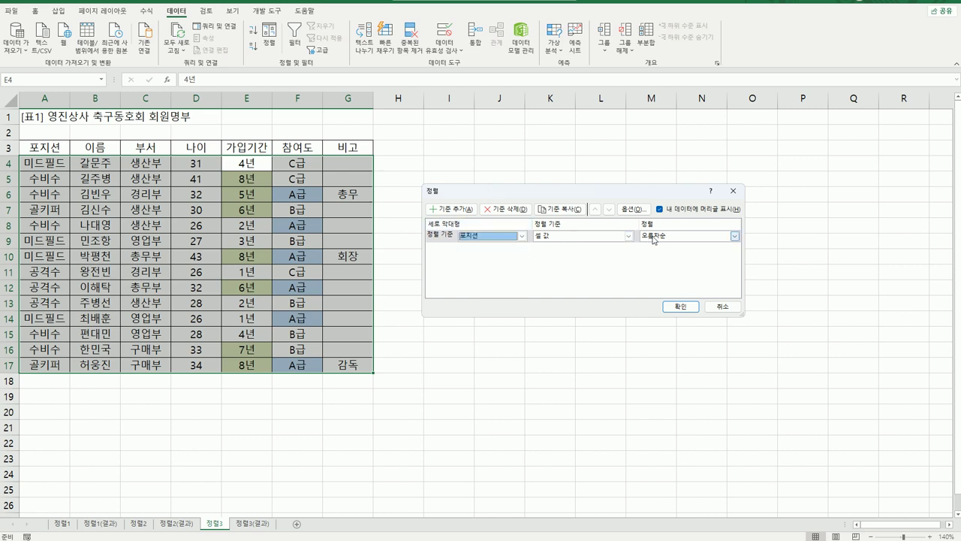
Create a custom list for the 포지션 order with the entries 공격수, 골키퍼, 미드필드, 수비수
click(734, 236)
click(664, 266)
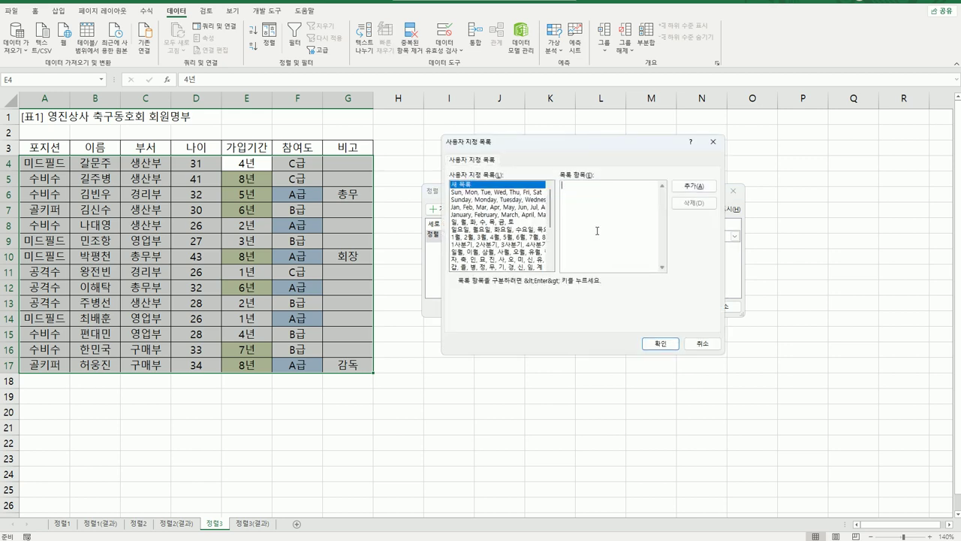
text(공격수 )
text(골키퍼)
key(Return)
text(미드필드 )
text(수비수)
click(694, 187)
Select the 공격수, 골키퍼, 미드필드, 수비수 list among the custom lists and use it as the 포지션 sort order
drag(552, 218, 553, 262)
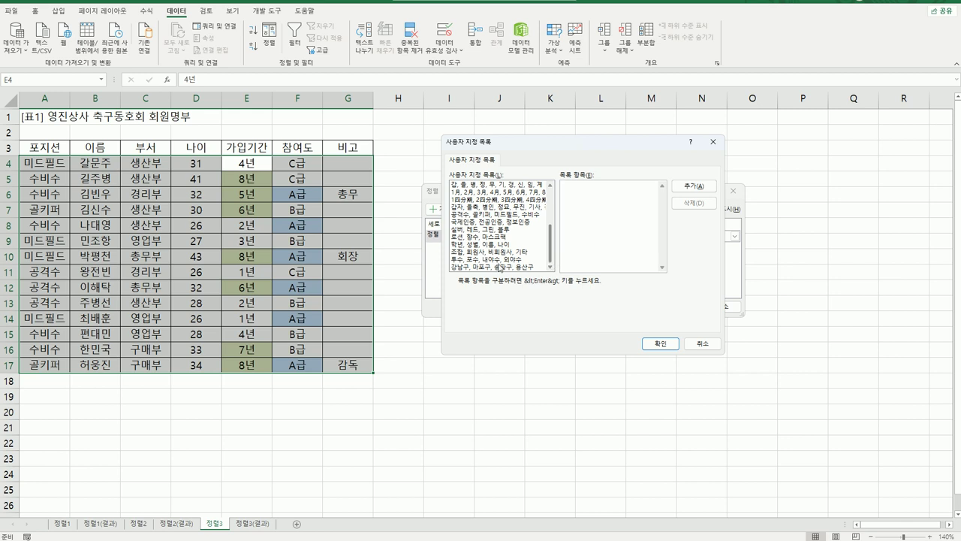
click(492, 259)
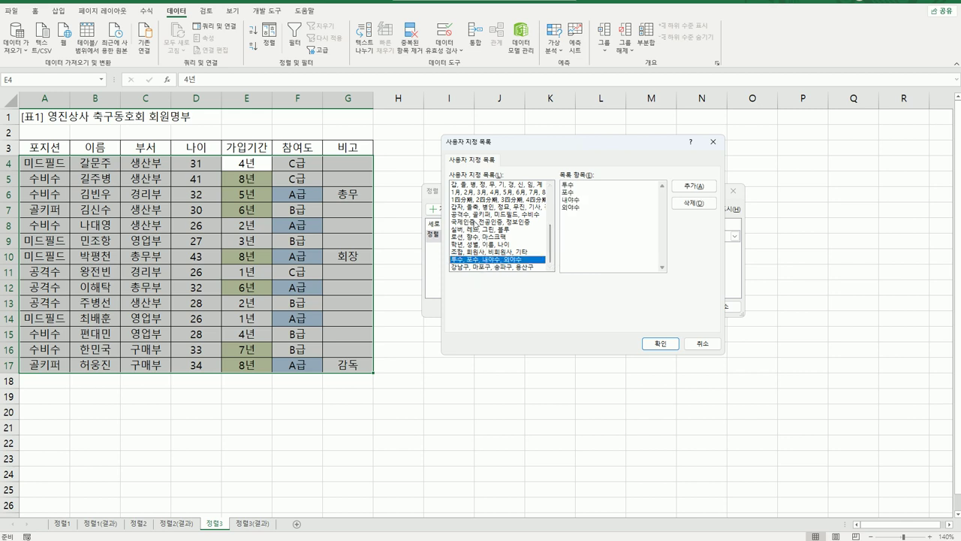
click(476, 215)
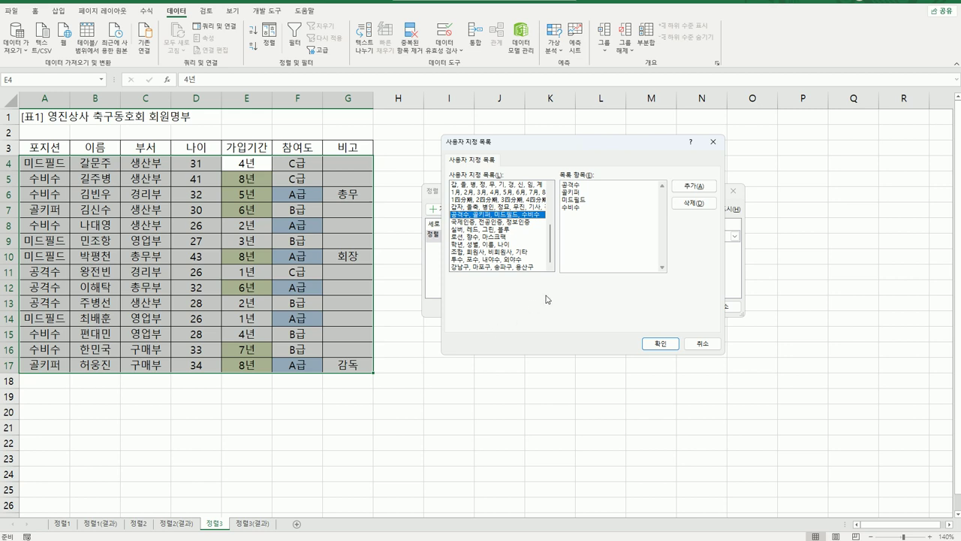
click(660, 344)
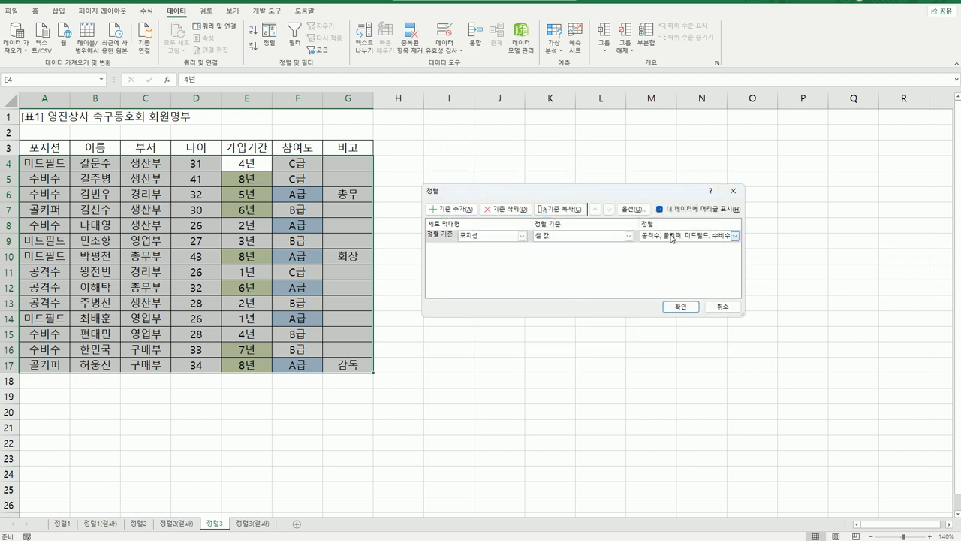
Add a second sort level on 가입기간 by cell color, placing the light green cells with 위에 표시
click(450, 208)
click(522, 247)
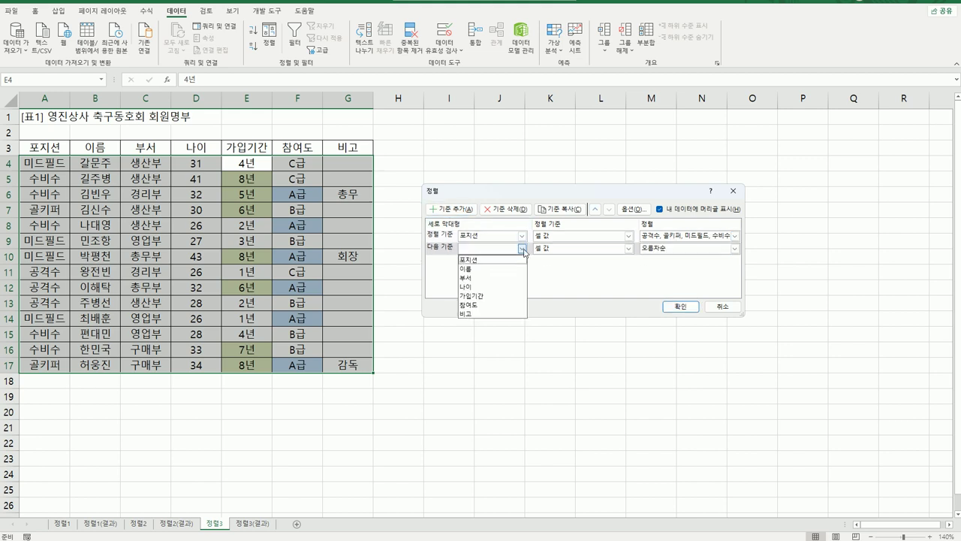
click(511, 296)
click(626, 249)
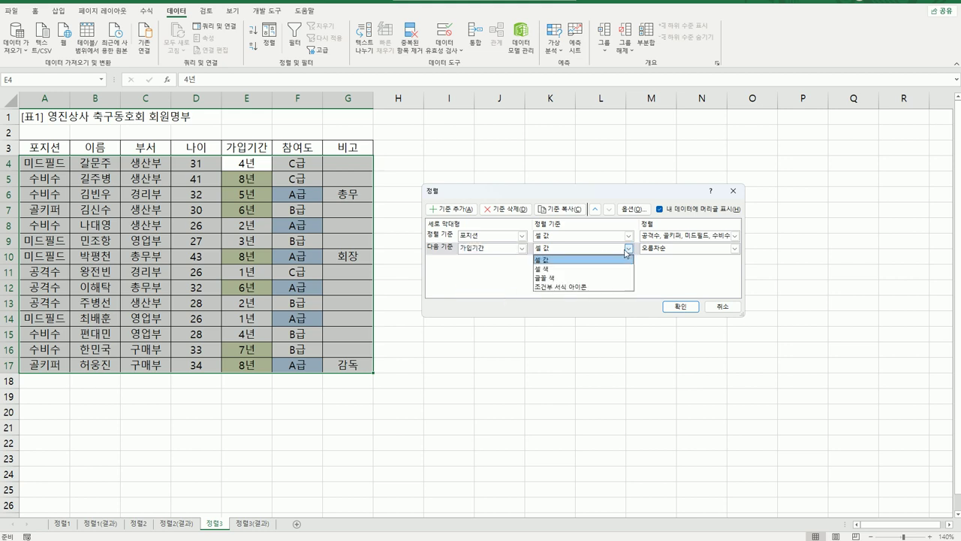
click(617, 269)
click(671, 250)
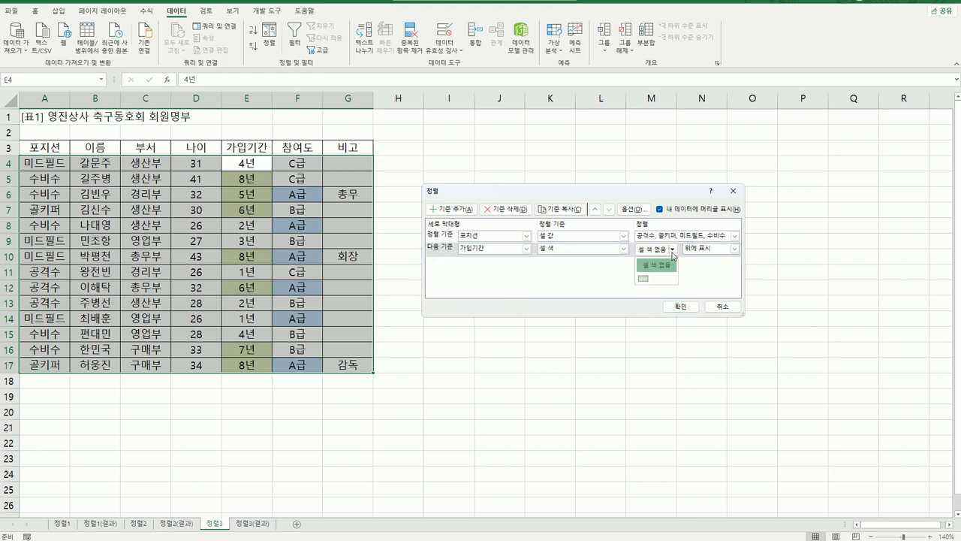
click(644, 280)
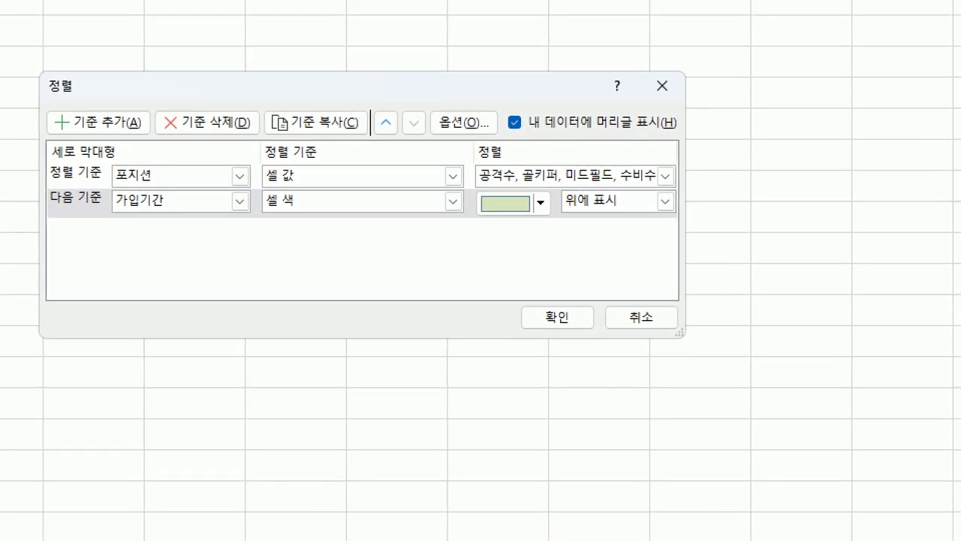
mouse_move(123, 150)
mouse_down()
mouse_move(134, 160)
mouse_move(165, 135)
mouse_up()
drag(484, 180, 662, 190)
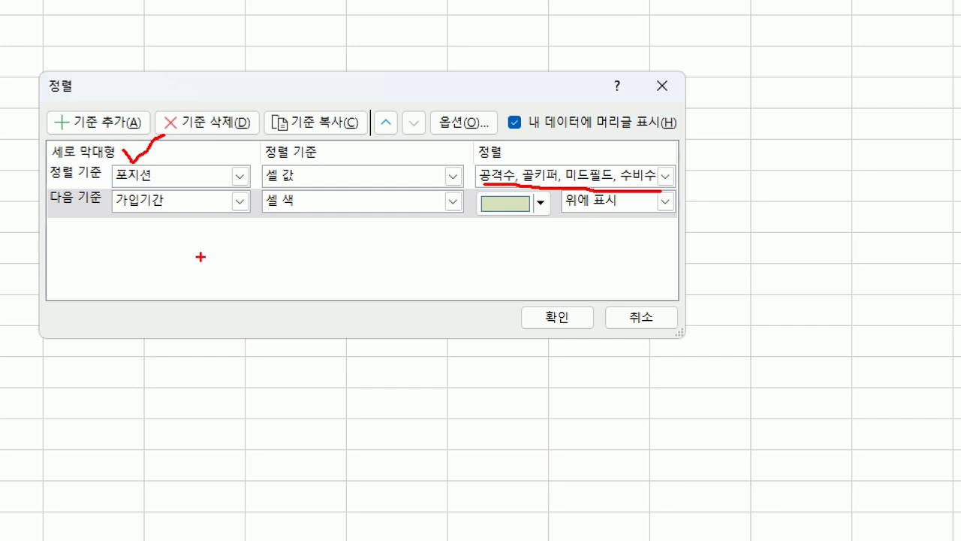
drag(110, 212, 177, 210)
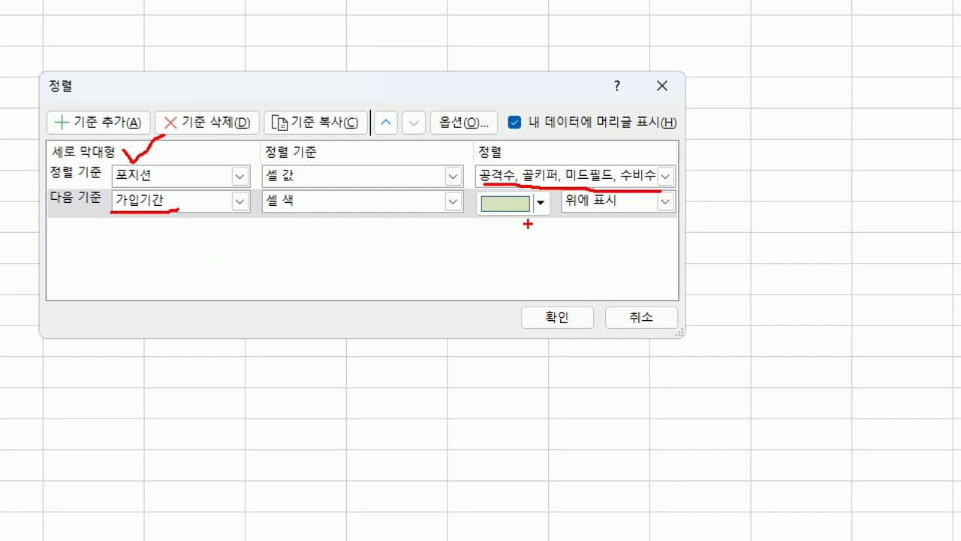
drag(327, 214, 644, 223)
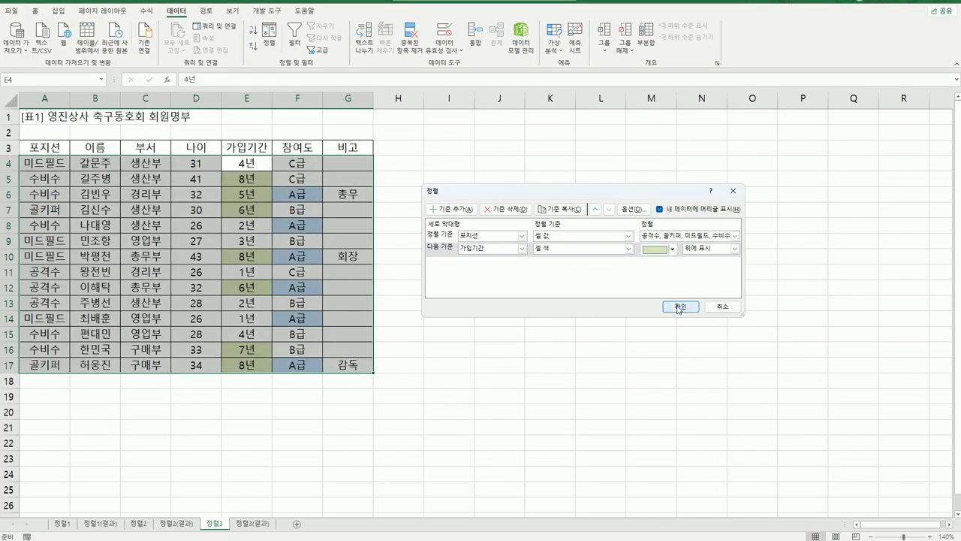
Apply the two-level sort to the member table and compare it with the 정렬3(결과) sheet
click(680, 307)
click(562, 407)
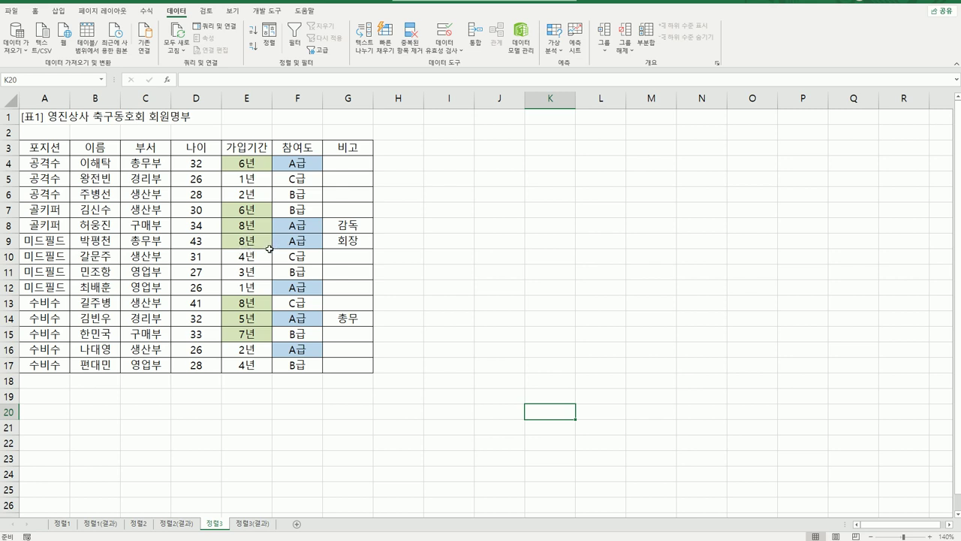
click(252, 523)
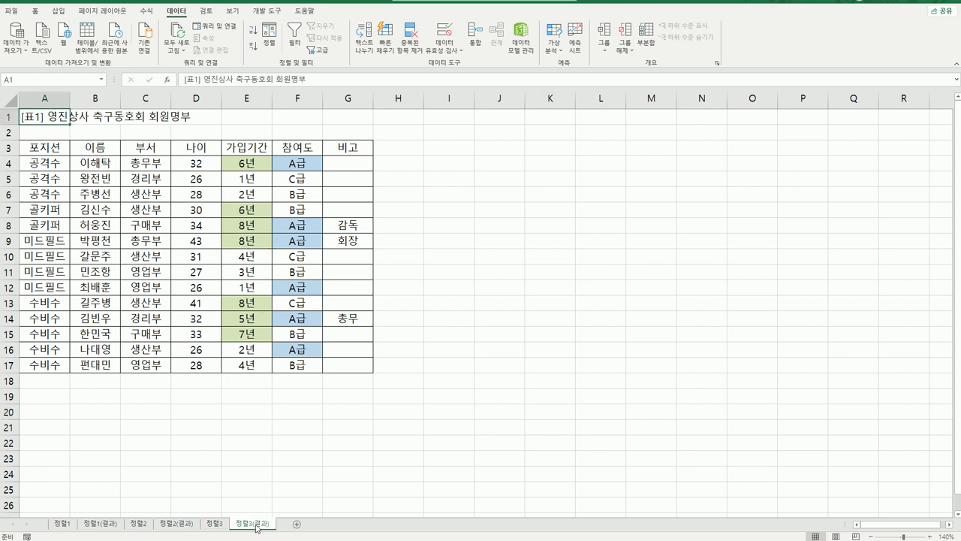
click(550, 440)
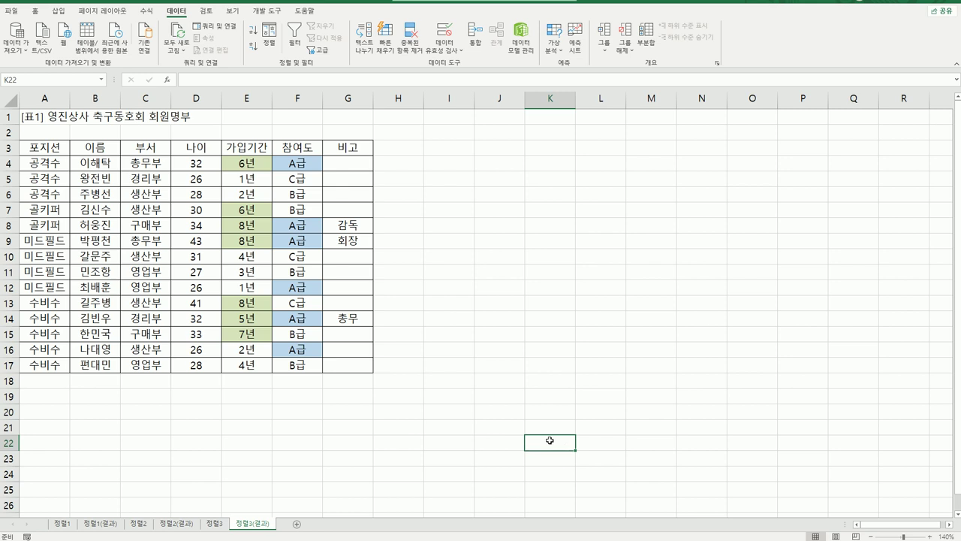